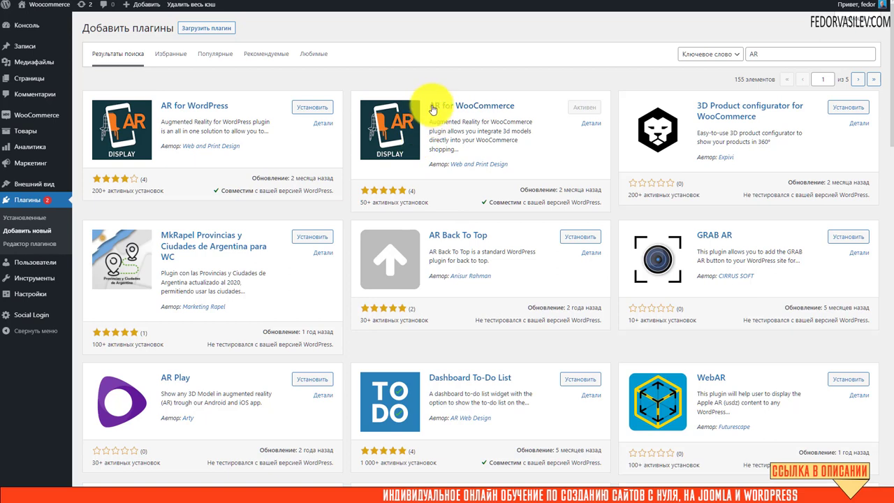
# Review the AR Display license and premium options in the WooCommerce settings and open the product list.
pyautogui.click(530, 104)
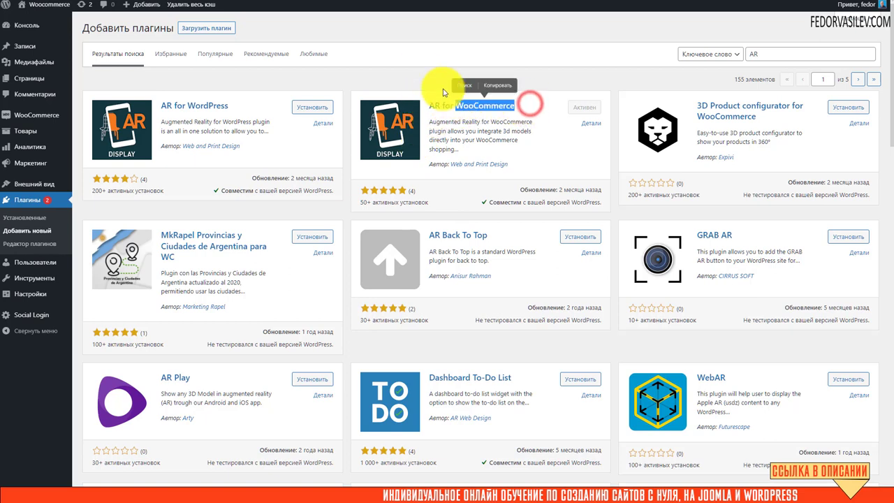
pyautogui.click(417, 66)
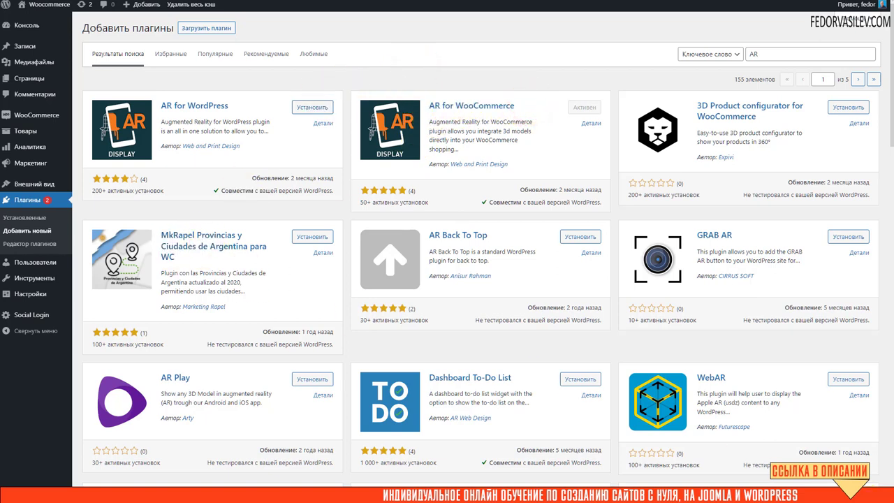
pyautogui.moveTo(31, 120)
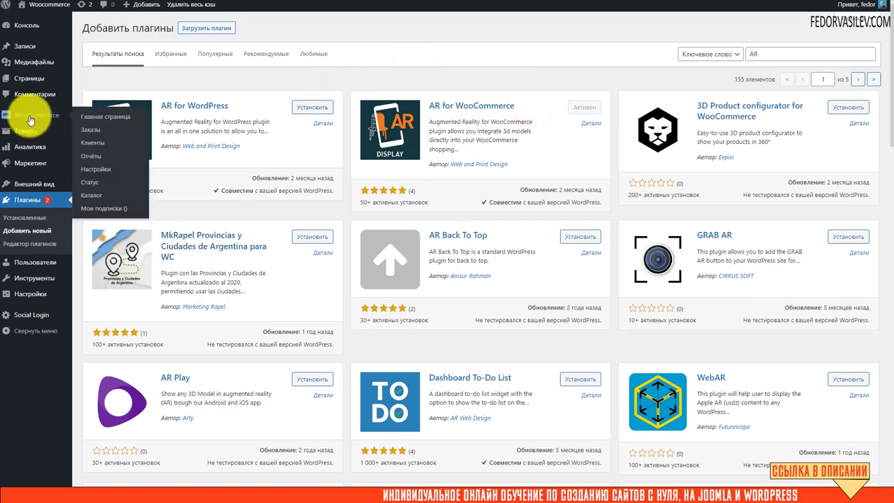
pyautogui.click(93, 169)
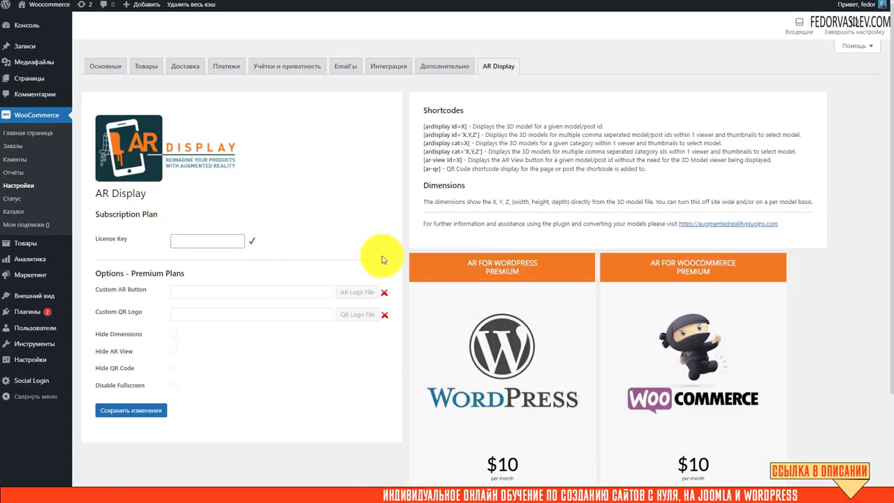
pyautogui.scroll(-3, 380, 251)
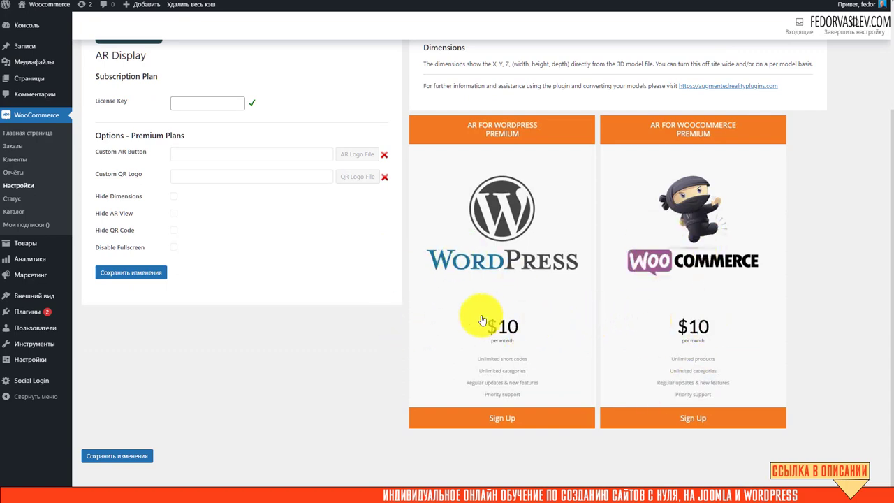
pyautogui.scroll(3, 244, 293)
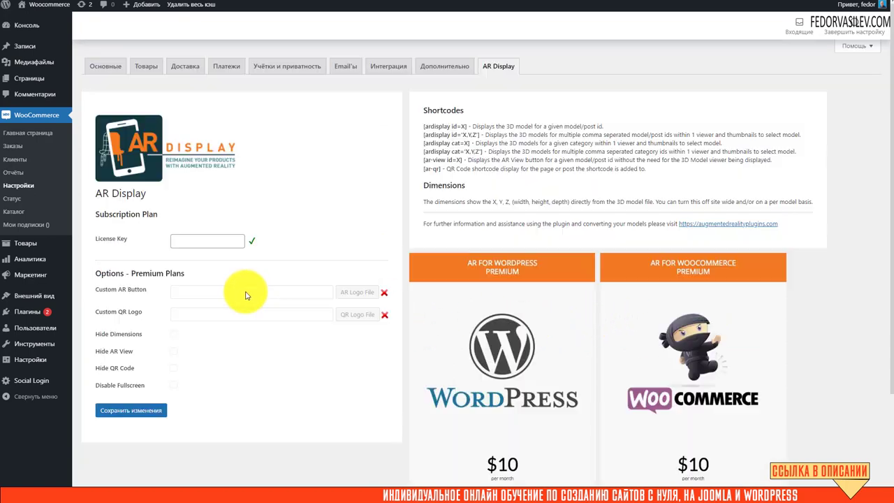
pyautogui.click(185, 240)
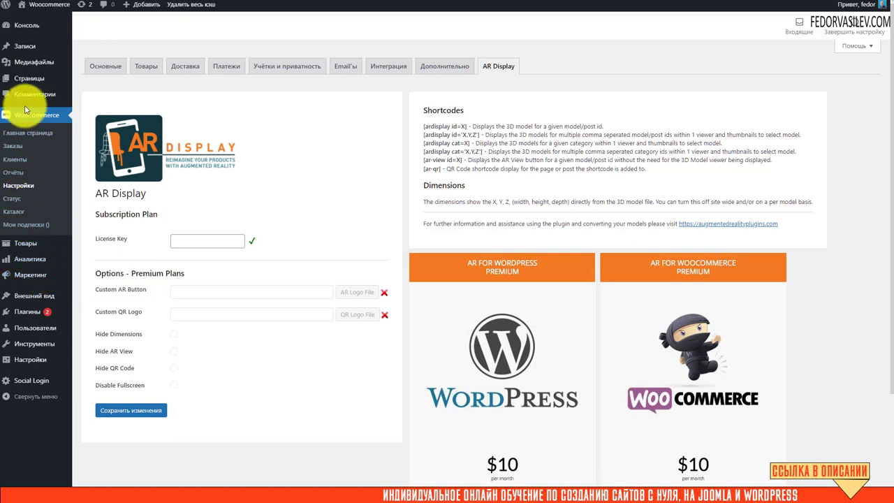
pyautogui.click(18, 242)
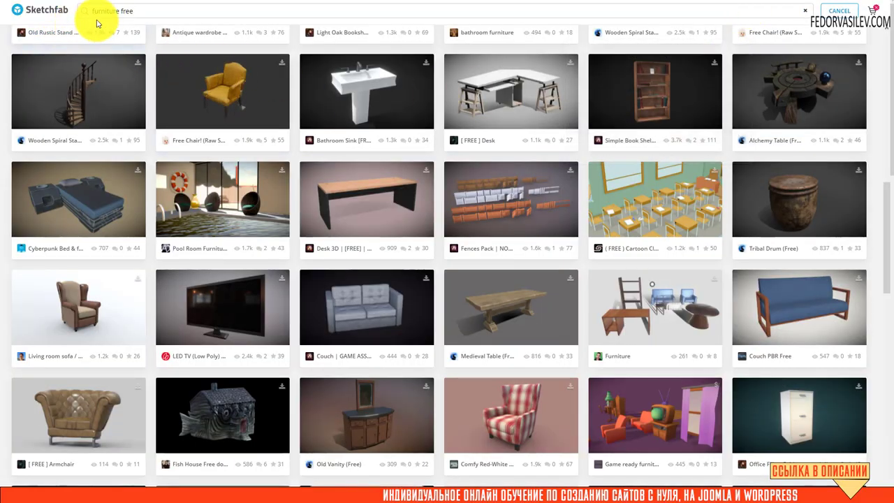
# Switch to Sketchfab and open the "Living room sofa / Furniture" model from the "furniture free" search results.
pyautogui.click(146, 10)
pyautogui.moveTo(123, 10); pyautogui.dragTo(69, 15)
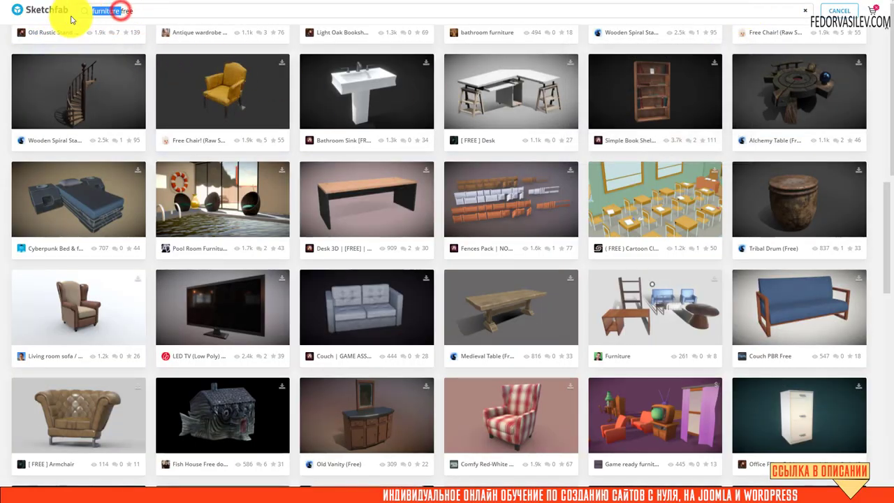
pyautogui.doubleClick(131, 12)
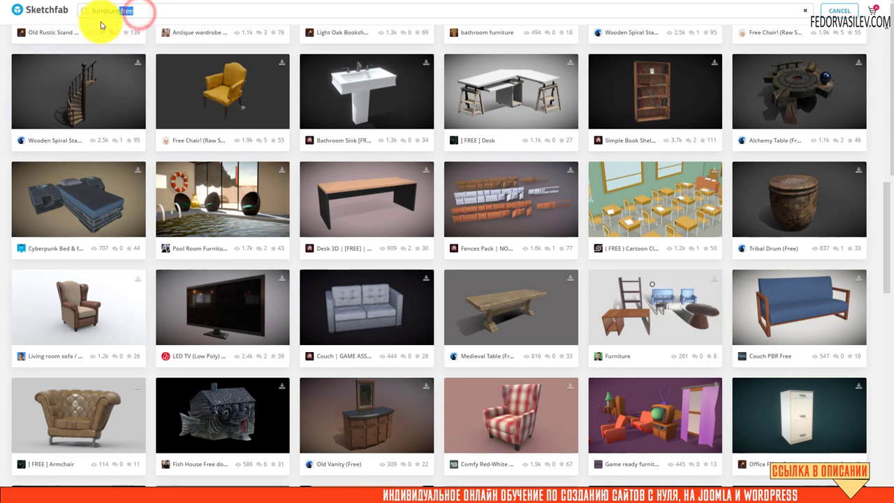
pyautogui.moveTo(124, 16); pyautogui.dragTo(100, 29)
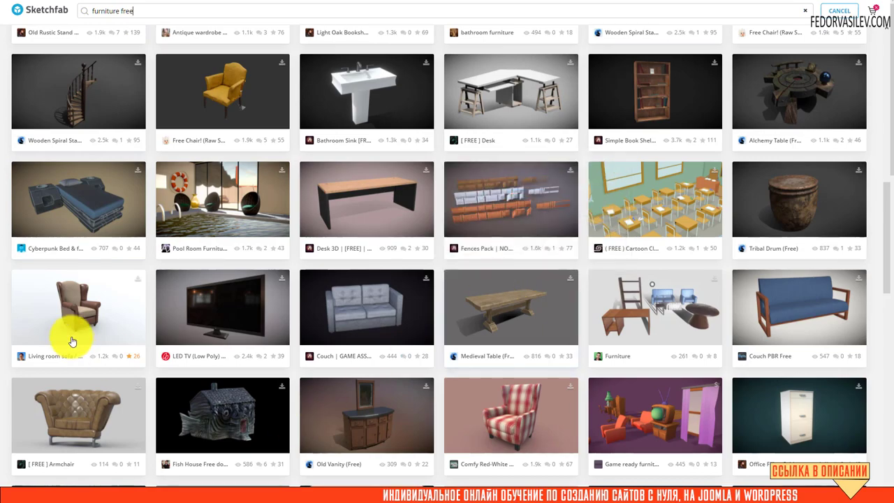
pyautogui.scroll(-2, 335, 243)
pyautogui.click(86, 204)
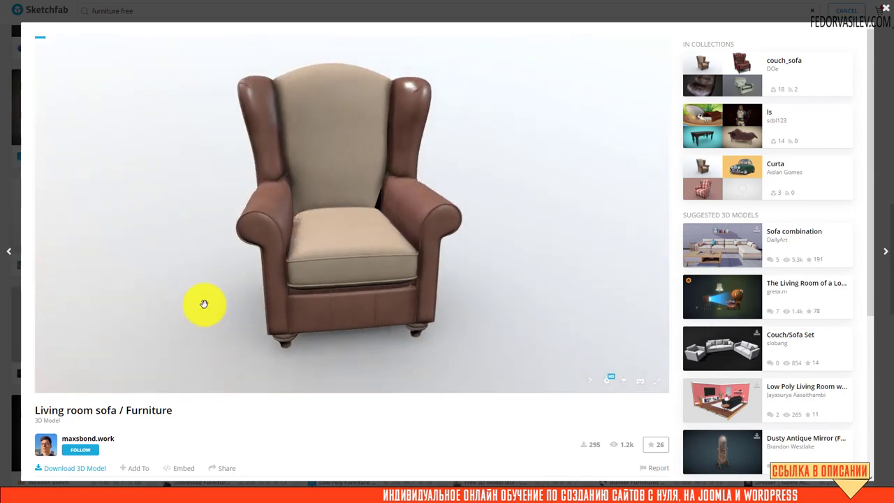
# Inspect the armchair model in the 3D viewer and read its description and license details.
pyautogui.moveTo(353, 235); pyautogui.dragTo(303, 227)
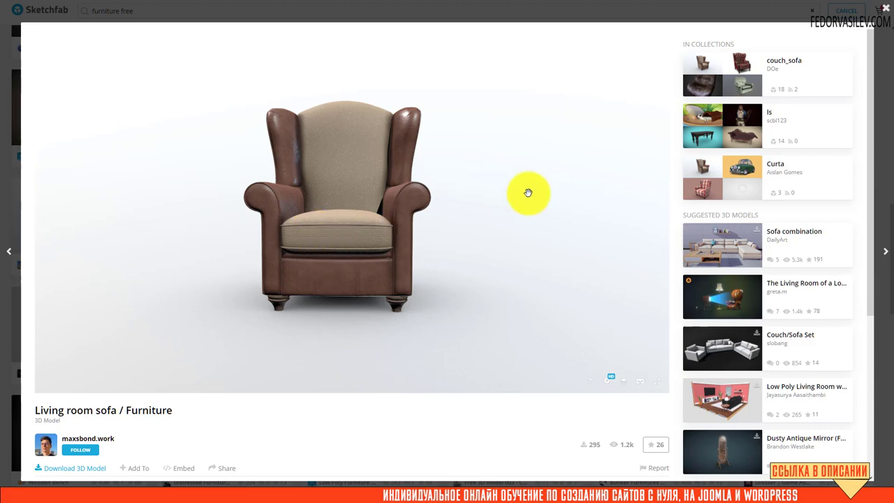
pyautogui.scroll(-2, 220, 410)
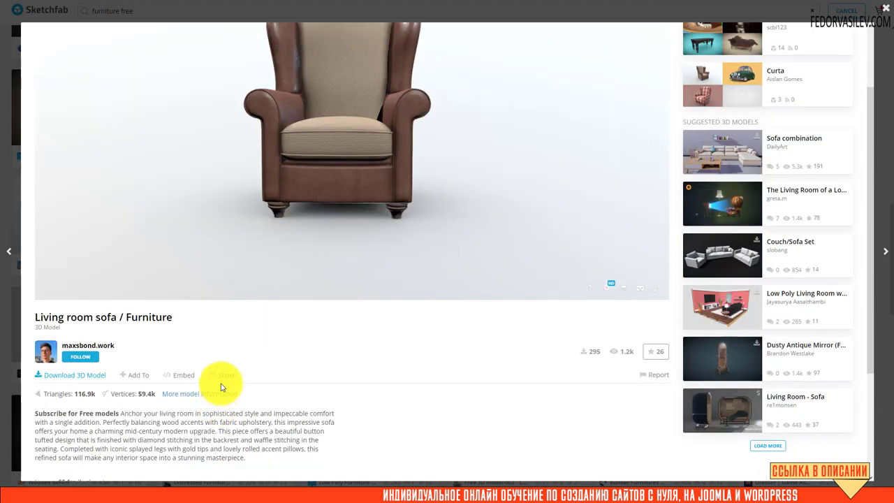
pyautogui.scroll(2, 220, 385)
pyautogui.moveTo(369, 246)
pyautogui.mouseDown()
pyautogui.moveTo(299, 253)
pyautogui.moveTo(361, 235)
pyautogui.mouseUp()
pyautogui.scroll(-3, 270, 377)
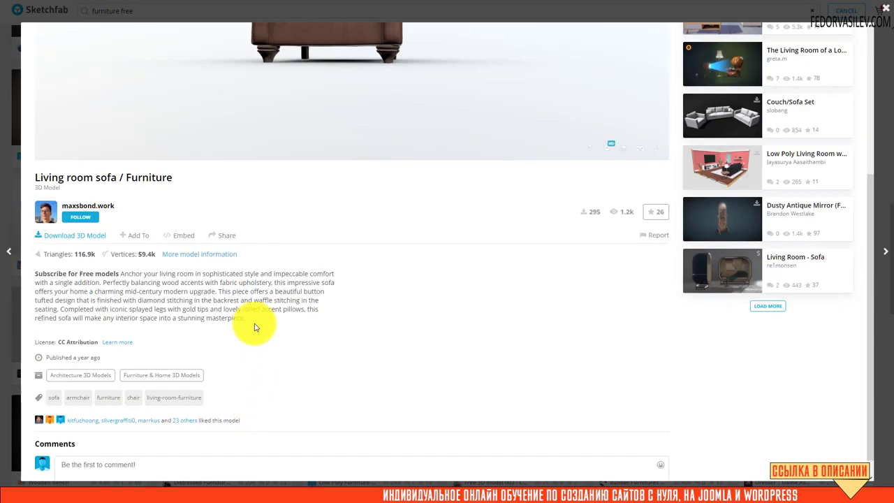
# Open the sofa model's download options and examine the glb, glTF and USDZ formats offered.
pyautogui.click(73, 243)
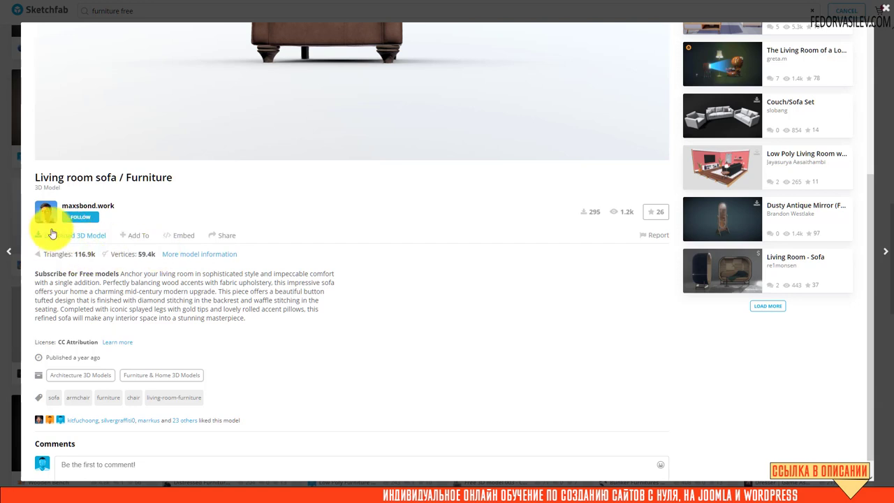
pyautogui.click(61, 235)
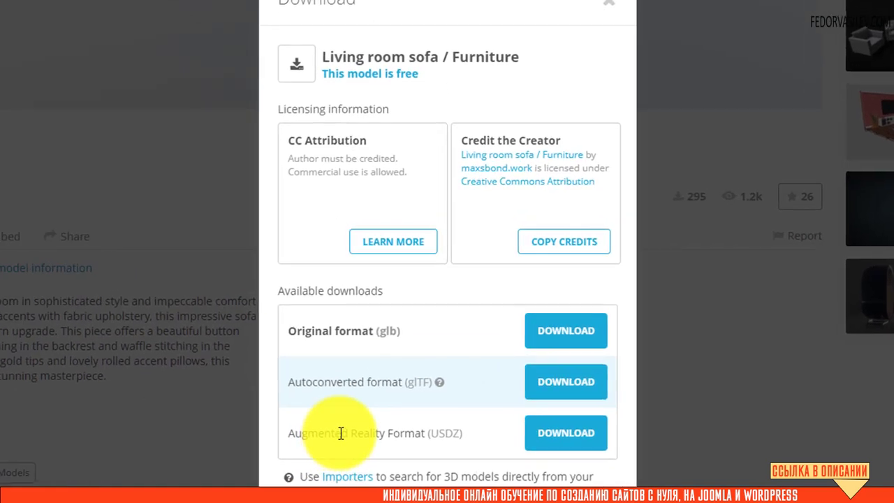
pyautogui.moveTo(384, 352); pyautogui.dragTo(413, 352)
pyautogui.moveTo(427, 433); pyautogui.dragTo(460, 433)
pyautogui.click(359, 435)
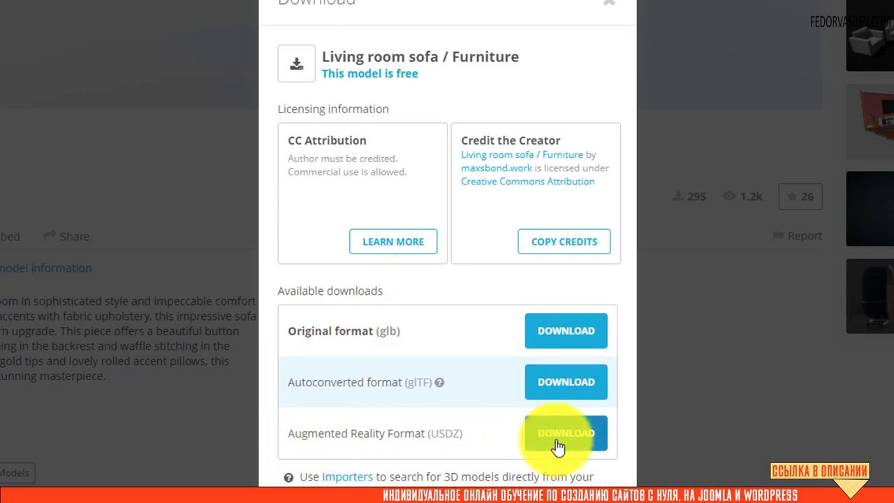
pyautogui.moveTo(459, 434); pyautogui.dragTo(431, 438)
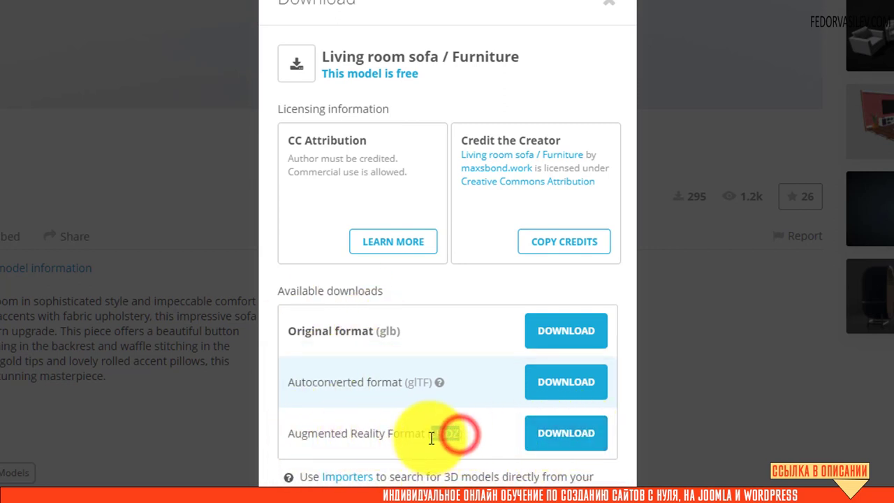
pyautogui.click(385, 439)
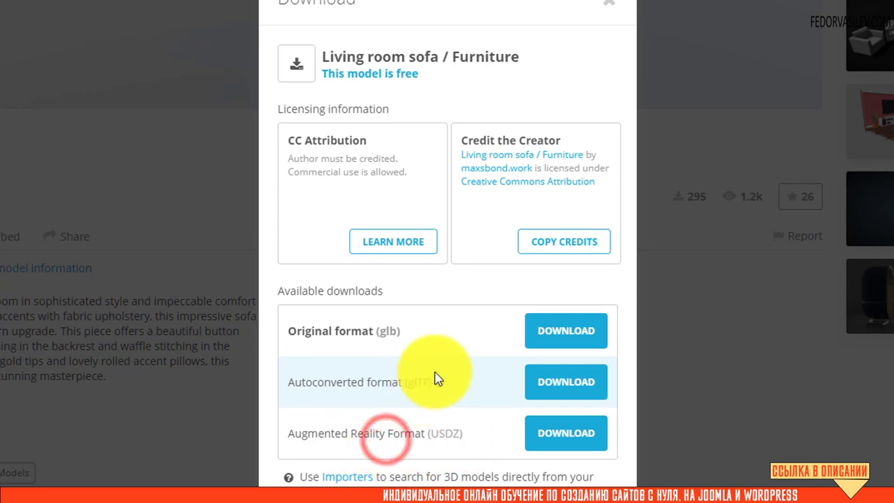
pyautogui.moveTo(431, 381); pyautogui.dragTo(404, 382)
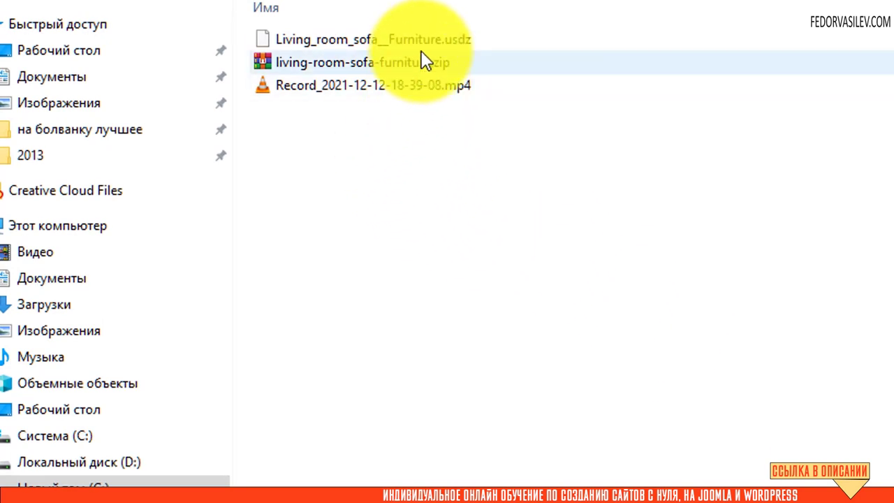
# Switch to File Explorer, check the downloaded USDZ file and open the living-room-sofa-furniture.zip archive.
pyautogui.click(421, 40)
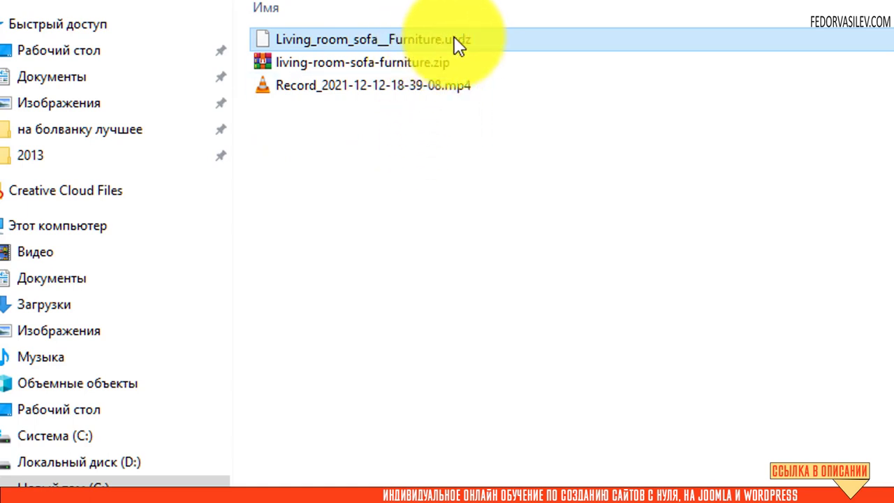
pyautogui.moveTo(454, 38)
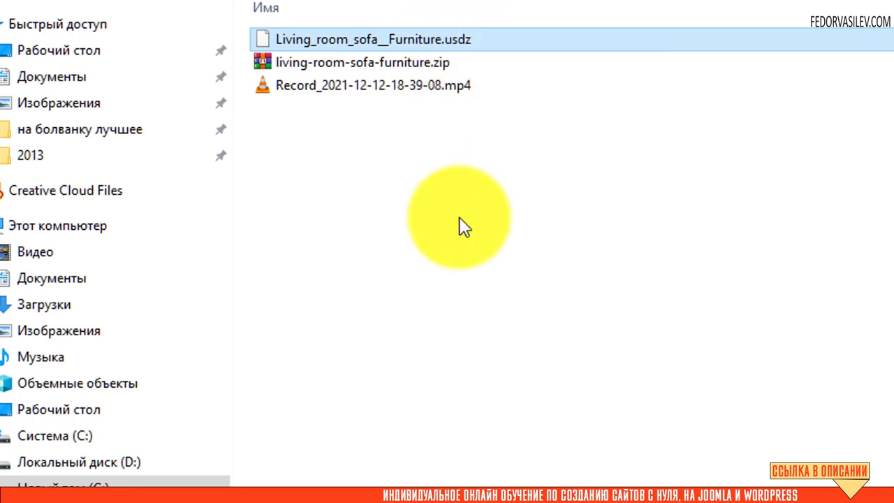
pyautogui.click(379, 64)
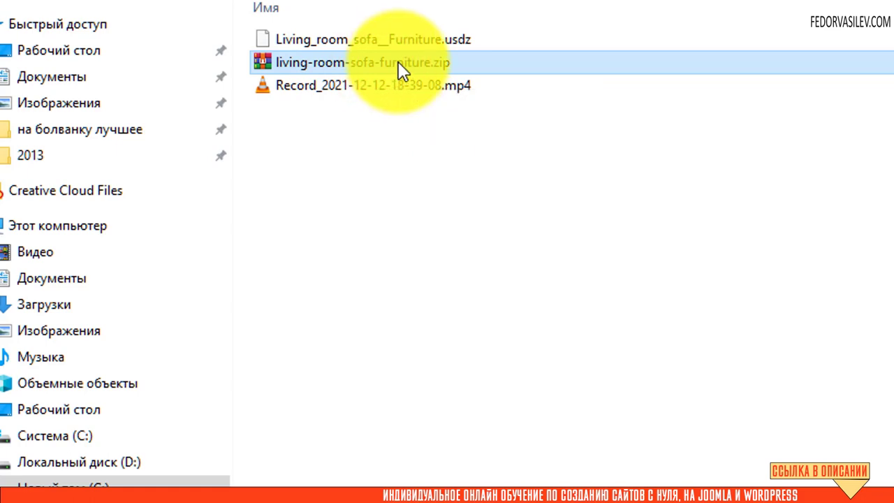
pyautogui.rightClick(398, 61)
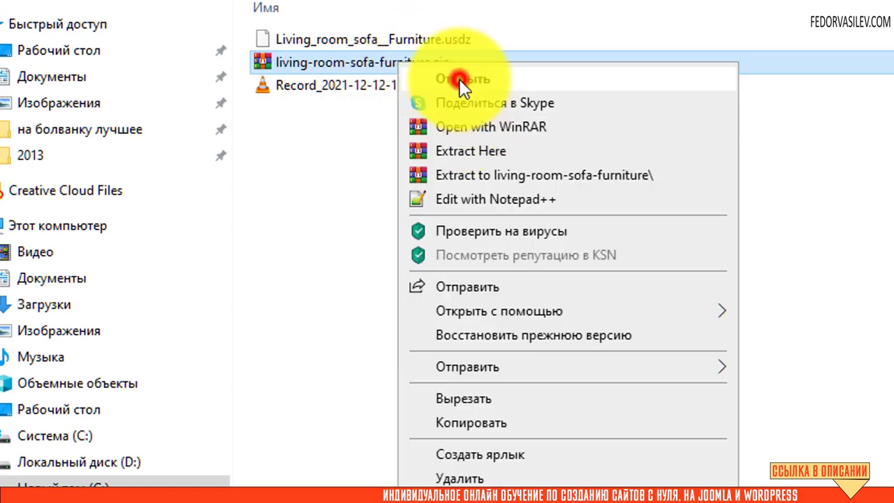
pyautogui.click(460, 81)
# Extract 3.glb from the archive's source folder into the folder that holds the USDZ file.
pyautogui.click(251, 147)
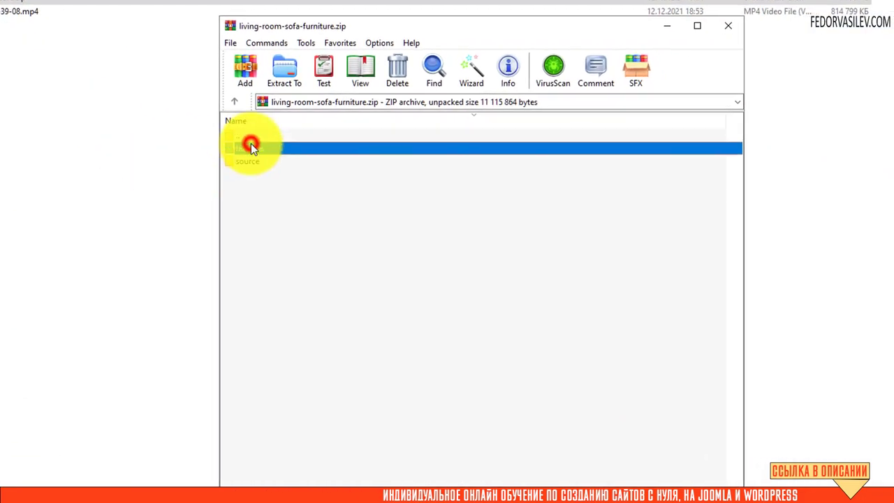
pyautogui.doubleClick(252, 146)
pyautogui.doubleClick(254, 134)
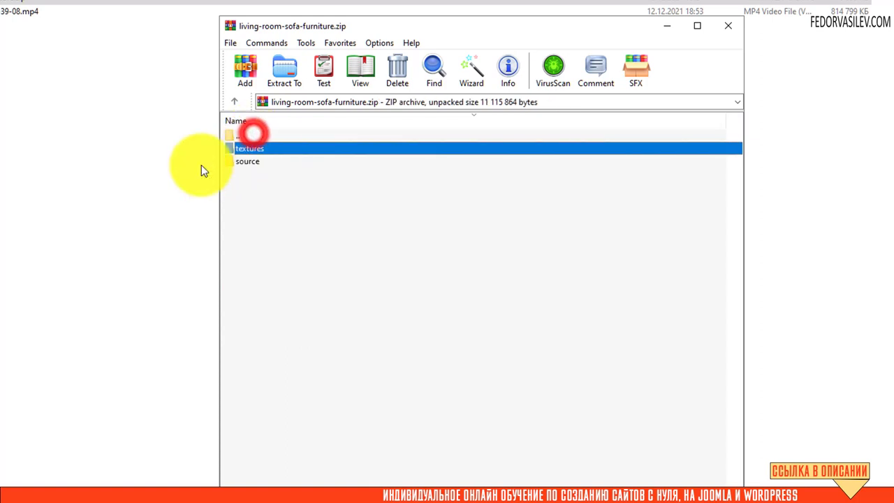
pyautogui.click(238, 161)
pyautogui.doubleClick(241, 162)
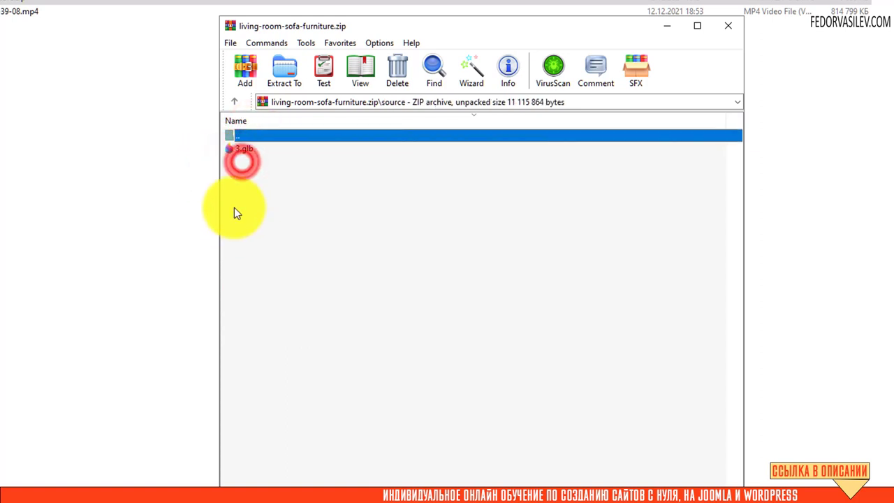
pyautogui.click(234, 151)
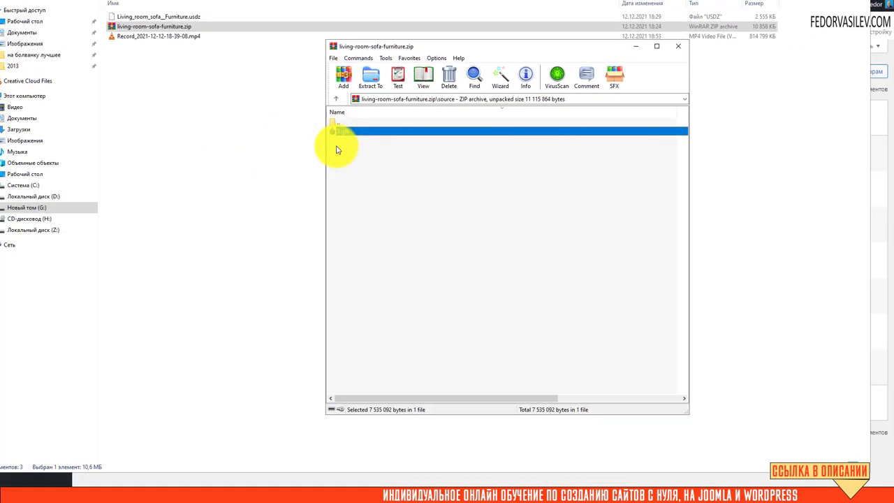
pyautogui.moveTo(342, 135); pyautogui.dragTo(150, 104)
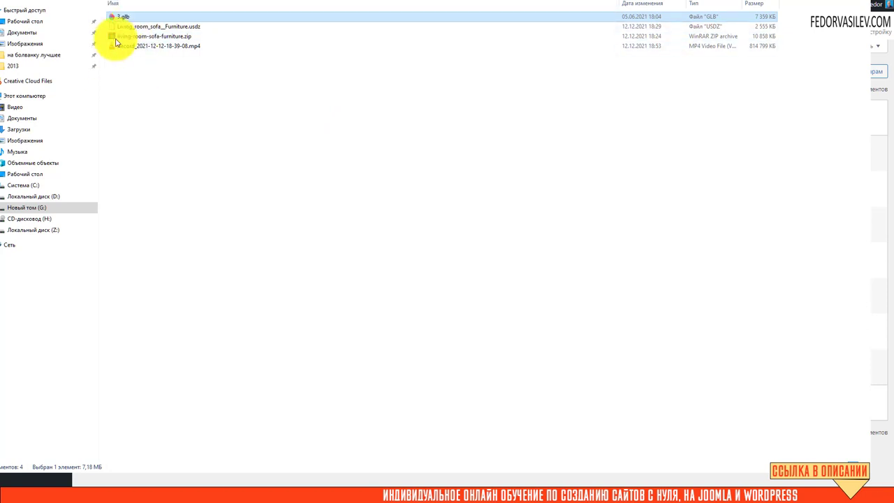
pyautogui.moveTo(135, 16); pyautogui.dragTo(110, 10)
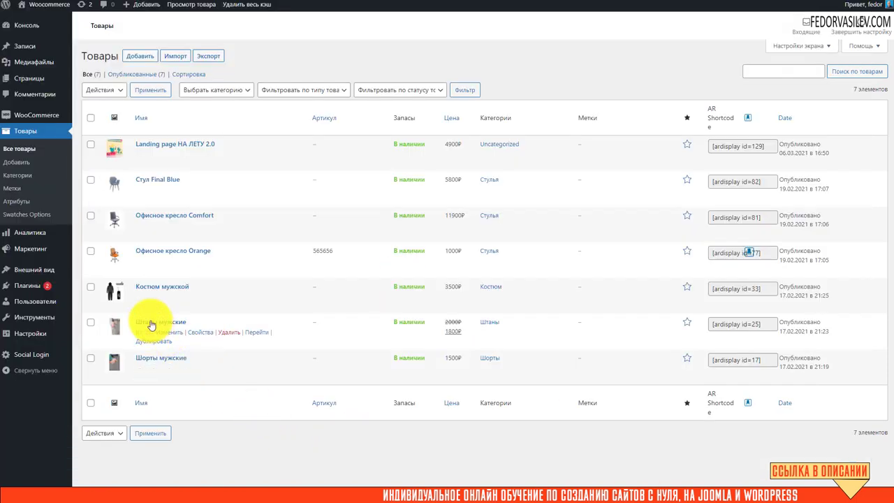
# Switch to WordPress, open the product "Офисное кресло Orange" for editing and show its AR Display model settings.
pyautogui.click(146, 256)
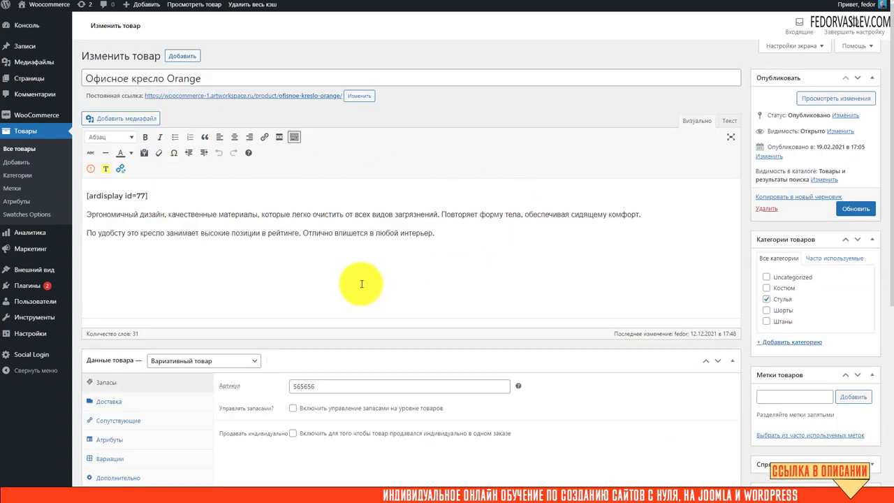
pyautogui.scroll(-2, 307, 223)
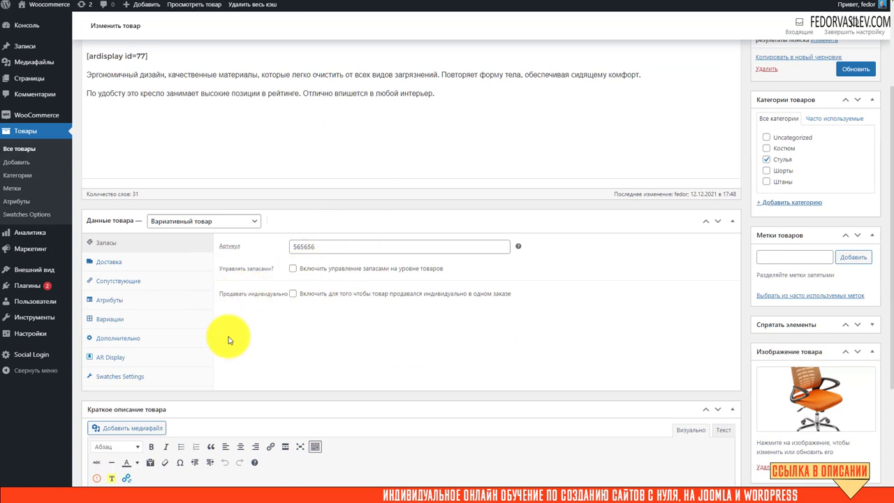
pyautogui.click(109, 360)
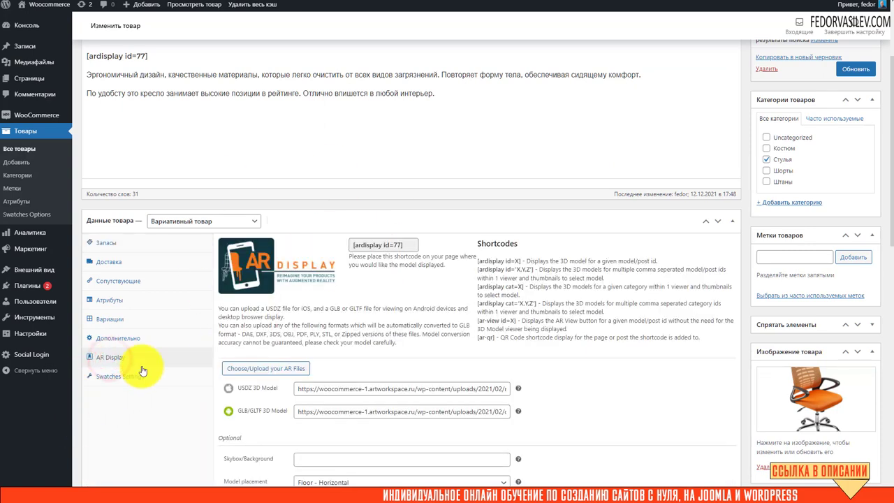
pyautogui.scroll(-1, 142, 370)
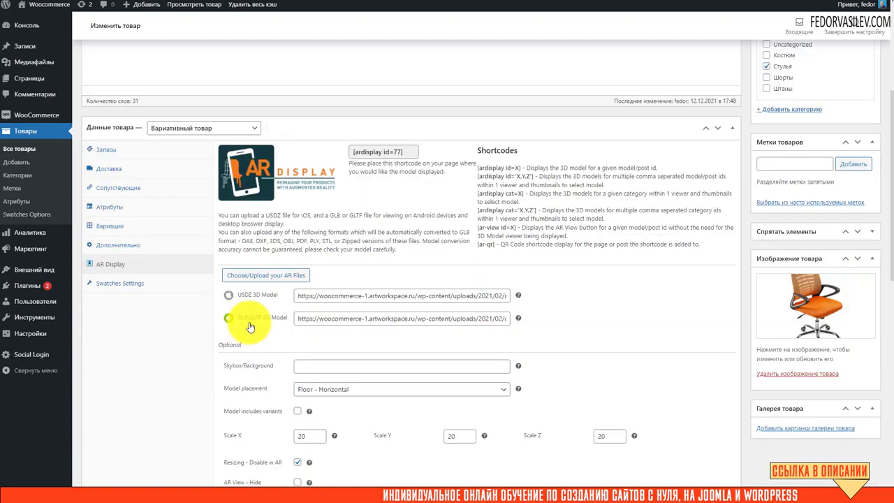
# Remove the existing GLB/GLTF and USDZ model URLs from the product's AR Display settings.
pyautogui.tripleClick(305, 318)
pyautogui.press('BackSpace')
pyautogui.tripleClick(309, 296)
pyautogui.press('BackSpace')
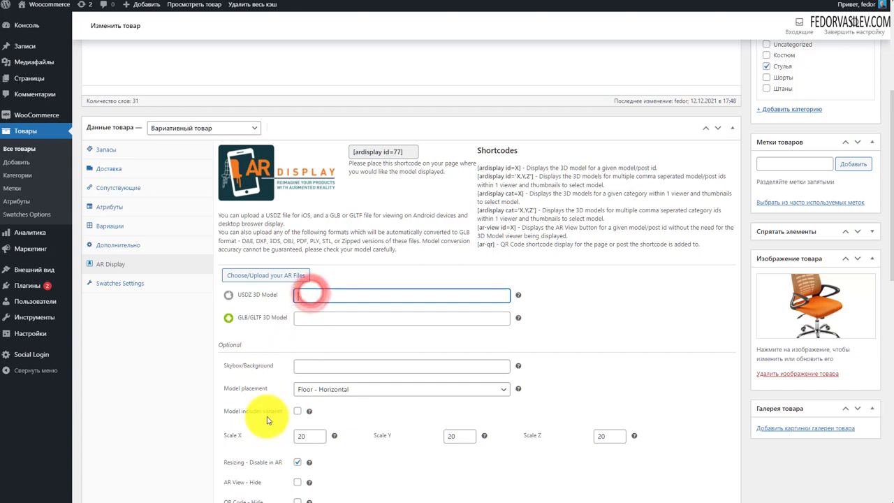
# Assign roncho.usdz and oct302-31pm-poly.glb from the media library as the product's AR files and check their URLs.
pyautogui.click(260, 278)
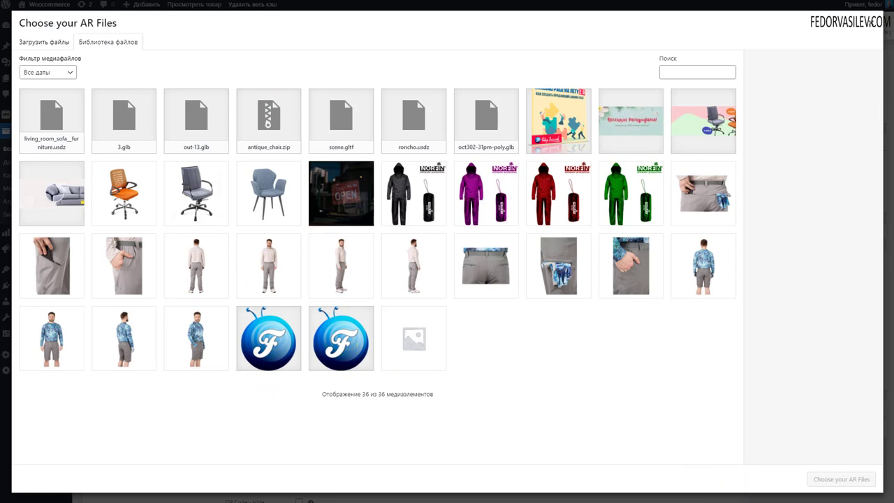
pyautogui.click(44, 42)
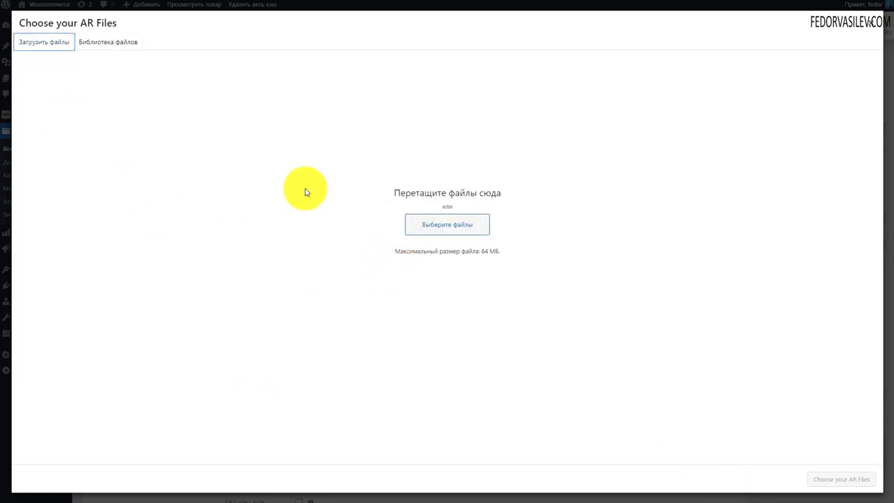
pyautogui.click(112, 47)
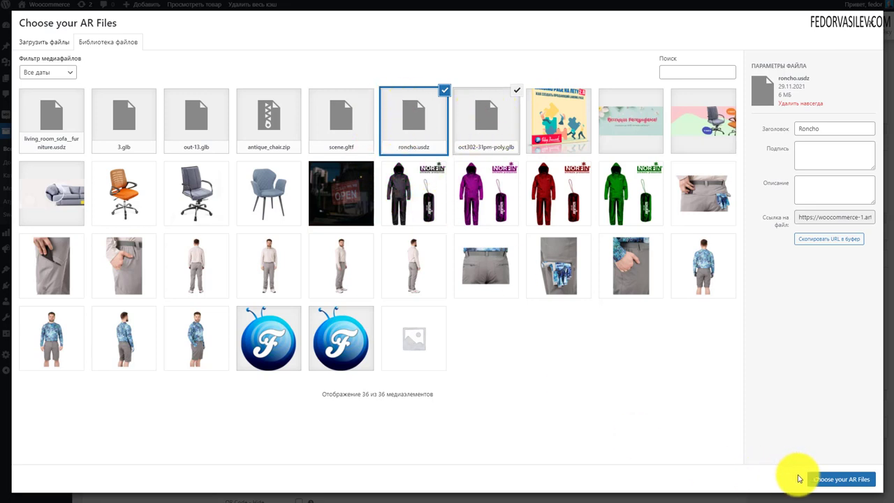
pyautogui.click(818, 484)
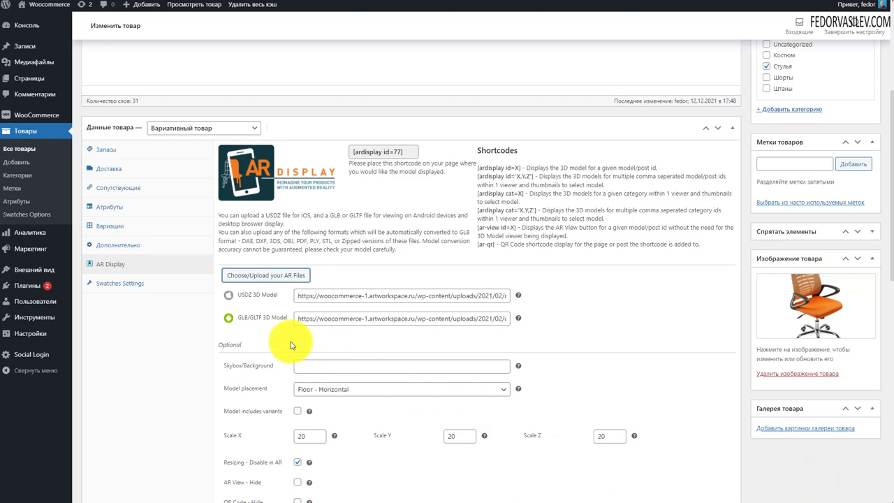
pyautogui.moveTo(300, 298); pyautogui.dragTo(562, 302)
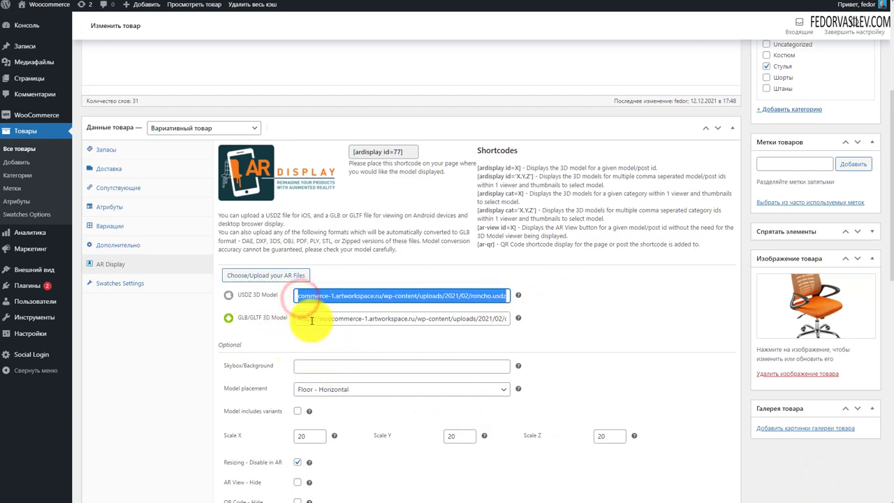
pyautogui.moveTo(301, 319); pyautogui.dragTo(501, 321)
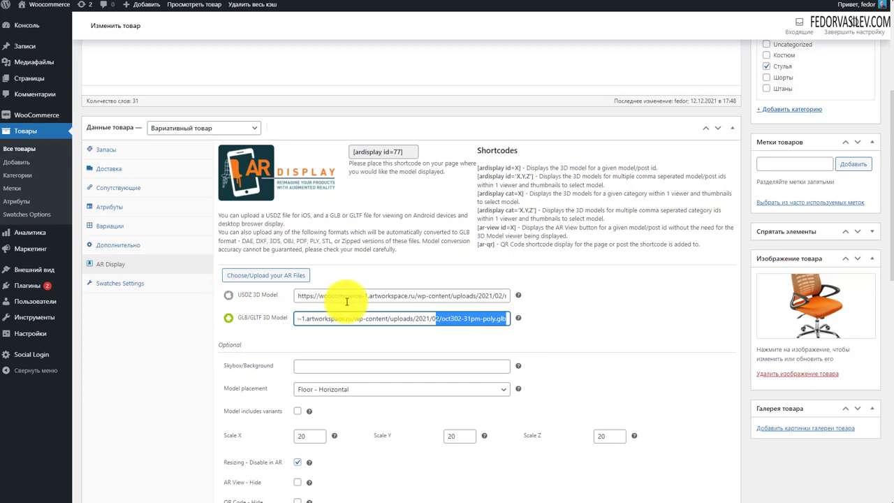
pyautogui.moveTo(349, 295); pyautogui.dragTo(424, 295)
pyautogui.click(600, 302)
# Look over the optional AR settings and the chair's 3D preview, viewing it in full screen before returning to the editor.
pyautogui.scroll(-3, 333, 296)
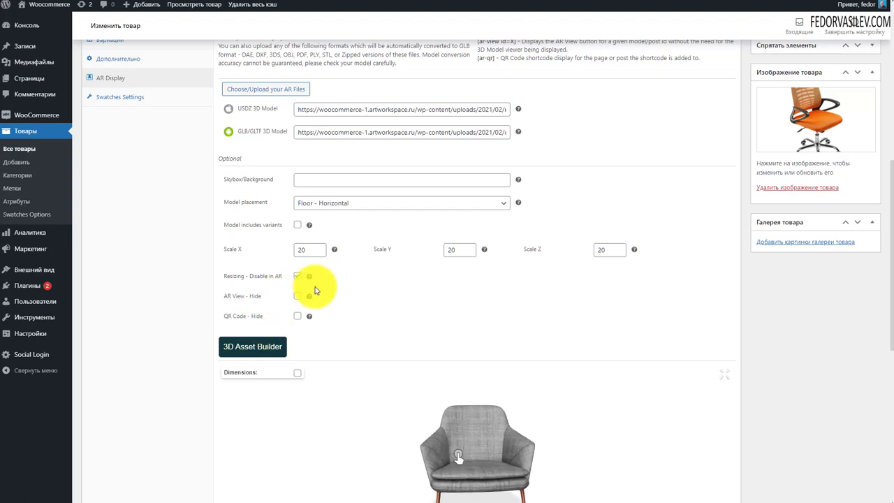
pyautogui.scroll(-2, 260, 278)
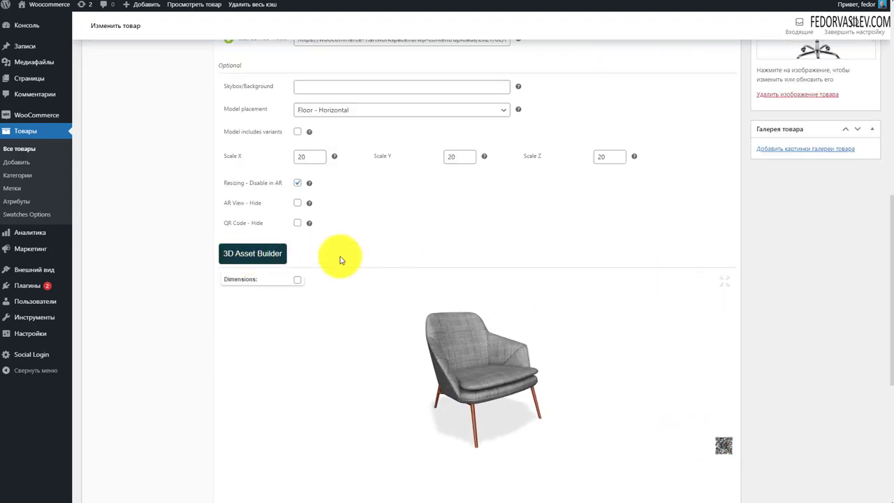
pyautogui.scroll(-3, 722, 439)
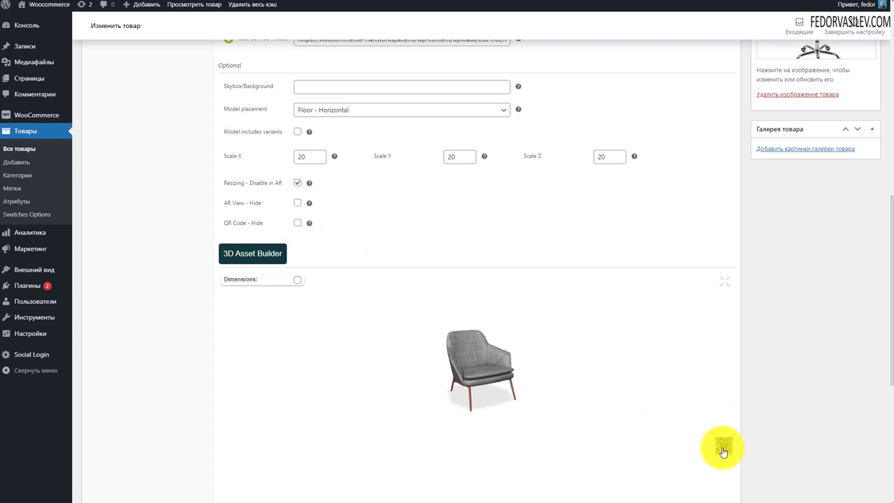
pyautogui.click(724, 282)
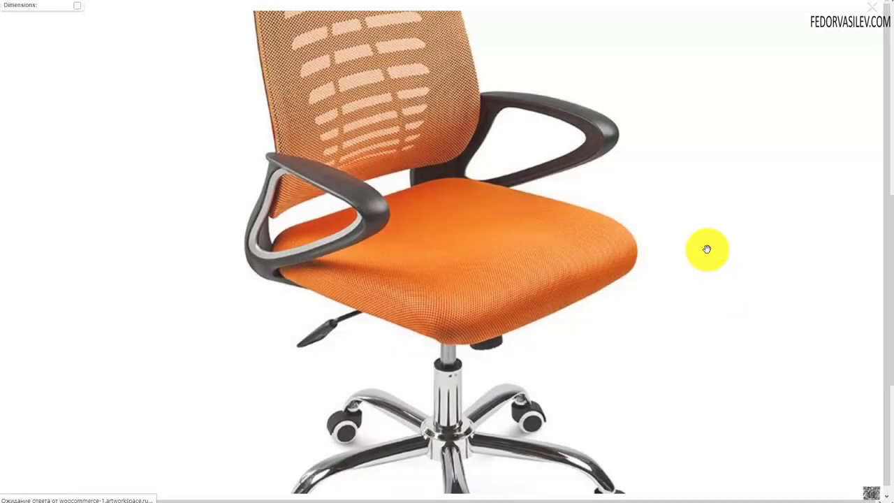
pyautogui.click(872, 9)
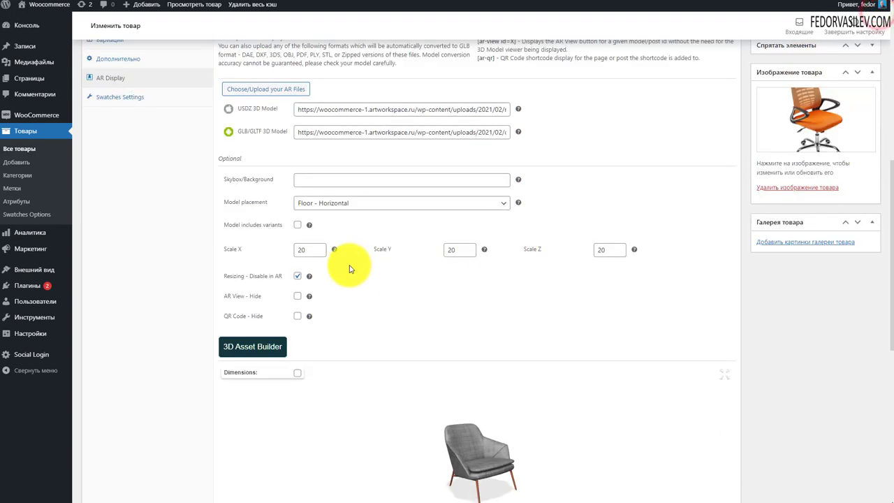
# Clear the model's Scale X and Scale Y values.
pyautogui.doubleClick(310, 249)
pyautogui.press('BackSpace')
pyautogui.doubleClick(461, 249)
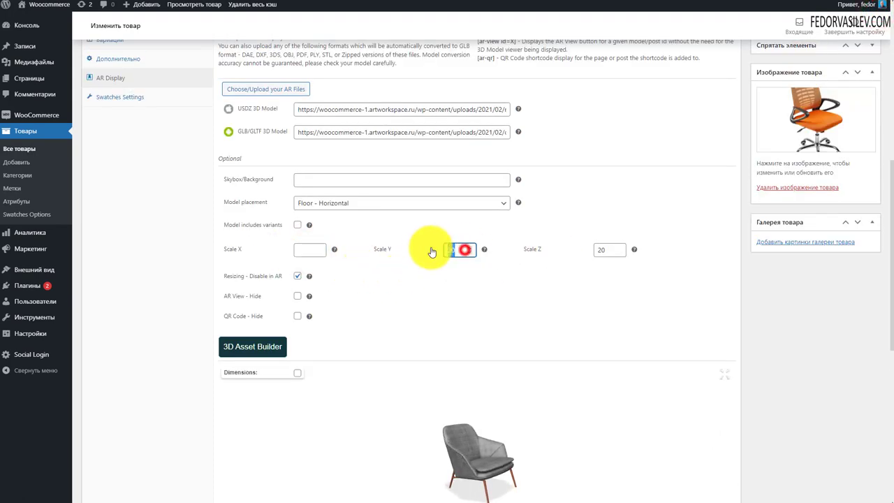
pyautogui.press('BackSpace')
pyautogui.click(606, 249)
# Review the model placement choices, keeping Floor - Horizontal, and turn off the Resizing - Disable in AR option.
pyautogui.scroll(1, 303, 236)
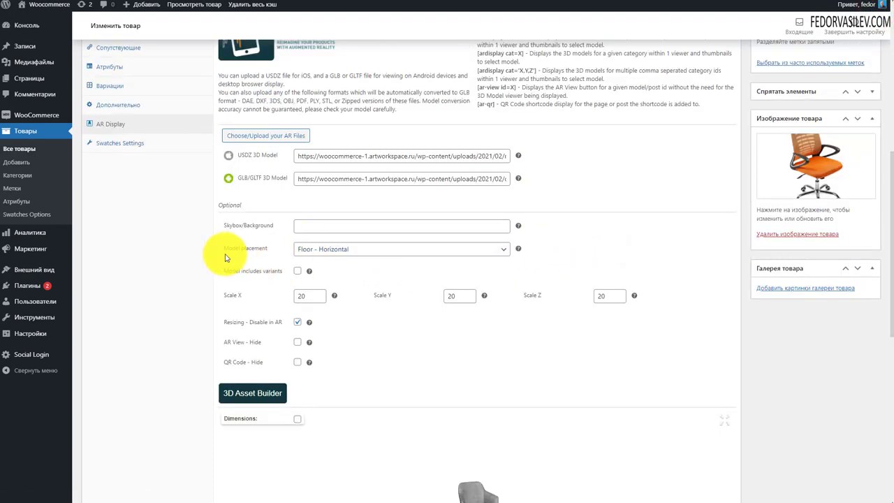
pyautogui.click(303, 251)
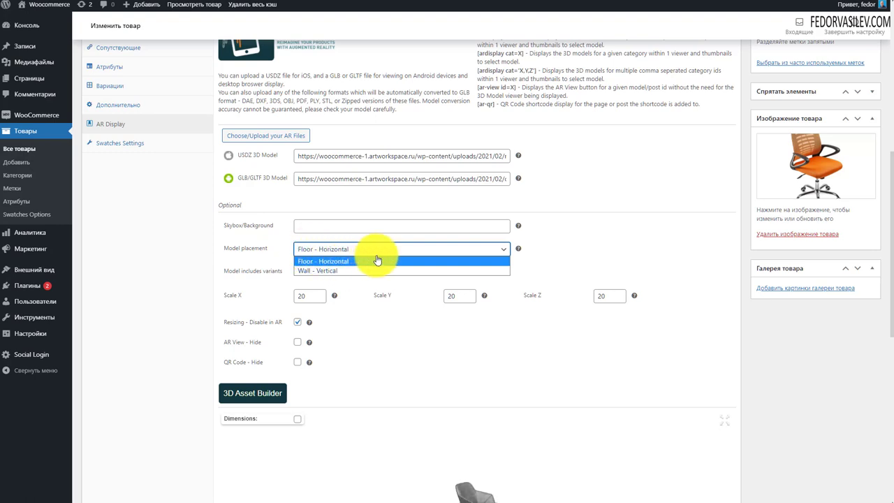
pyautogui.click(569, 249)
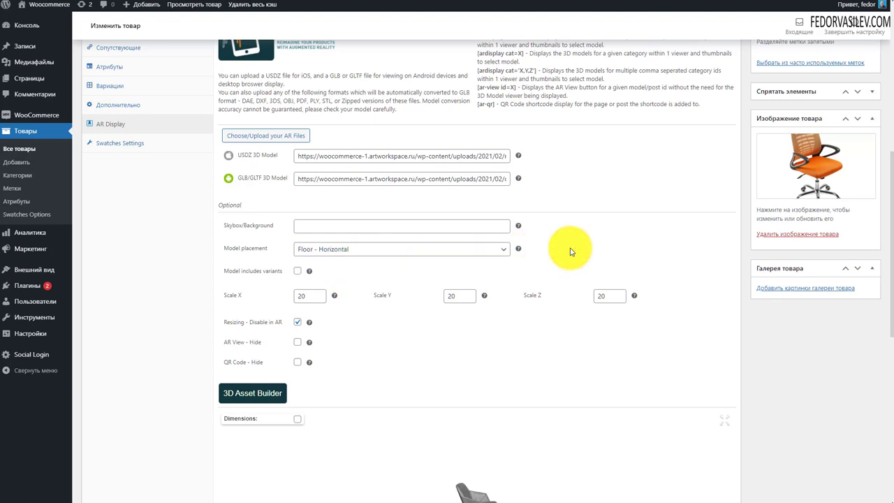
pyautogui.scroll(-1, 222, 212)
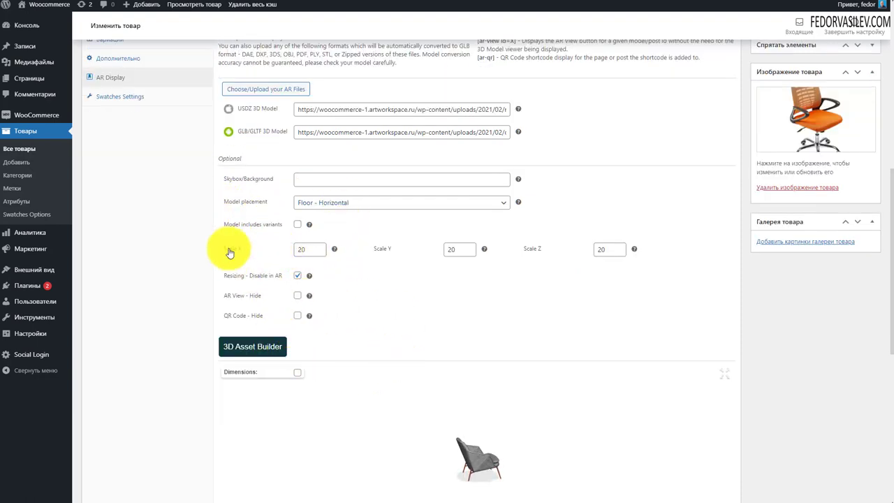
pyautogui.click(297, 275)
# Inspect the chair's 3D preview at different zoom levels and angles with its dimensions displayed.
pyautogui.scroll(-2, 265, 239)
pyautogui.scroll(-2, 265, 239)
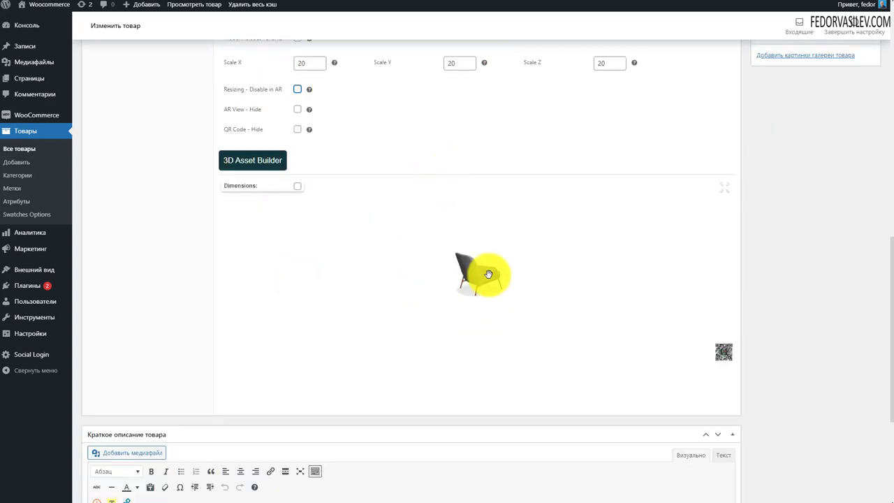
pyautogui.scroll(5, 469, 283)
pyautogui.scroll(-2, 469, 283)
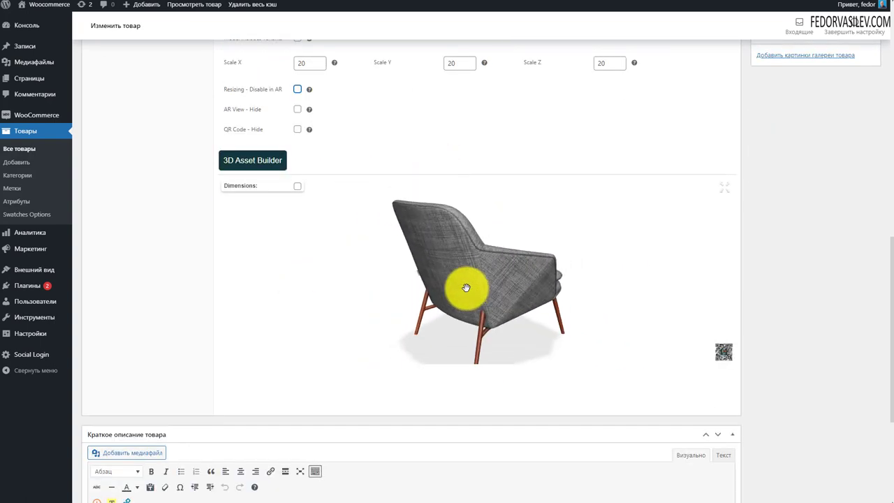
pyautogui.moveTo(493, 275); pyautogui.dragTo(349, 221)
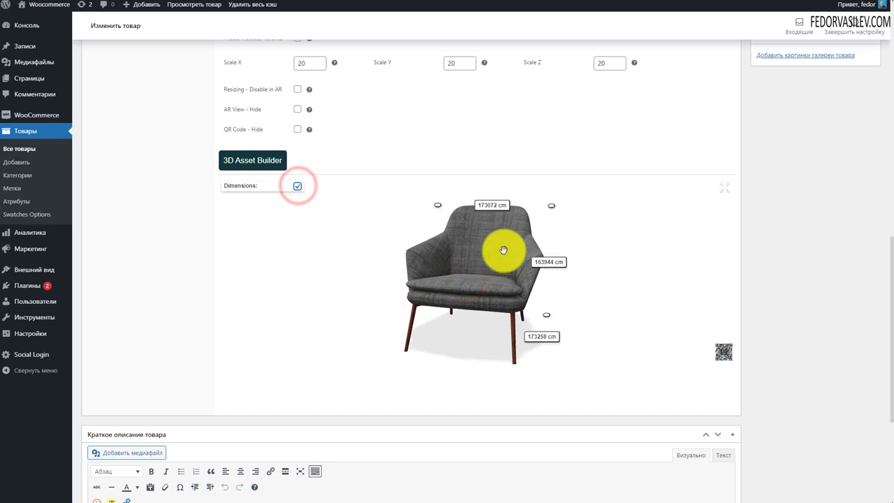
pyautogui.moveTo(503, 249); pyautogui.dragTo(435, 264)
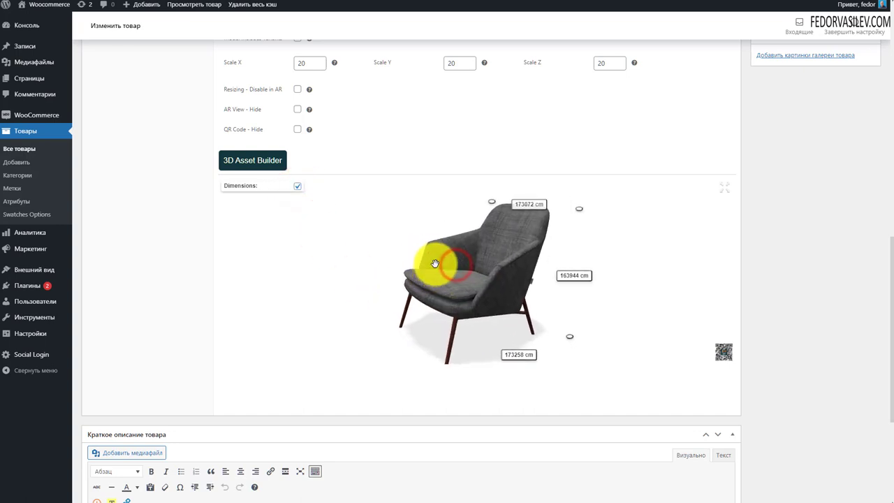
# Enlarge the QR code in the 3D preview and examine it beside the chair model.
pyautogui.click(719, 354)
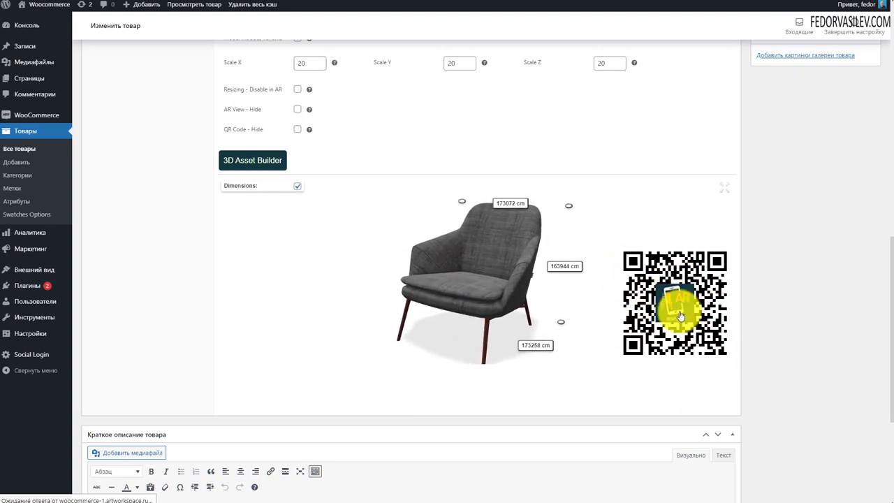
pyautogui.scroll(-5, 672, 303)
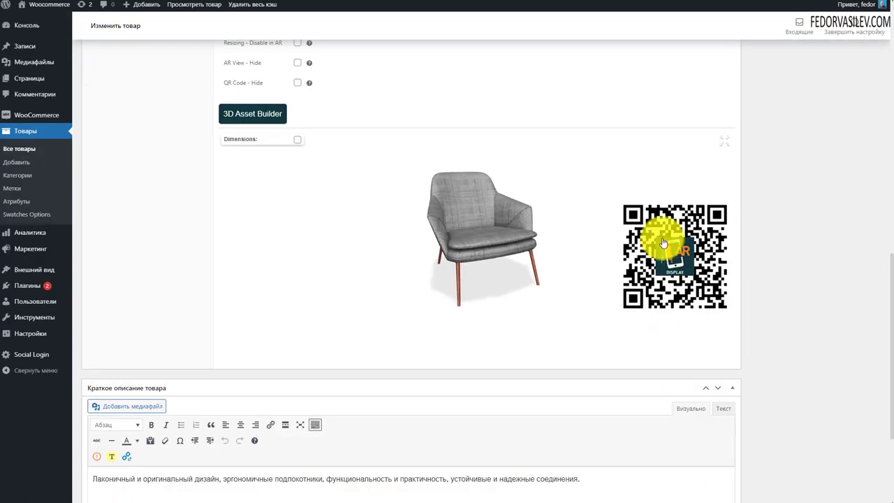
pyautogui.scroll(2, 501, 148)
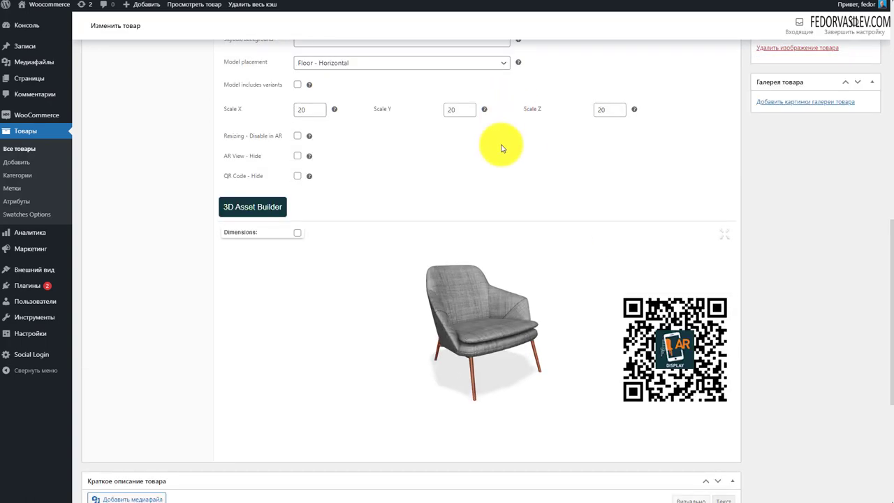
# Check the file names at the end of the USDZ and GLB/GLTF model URLs.
pyautogui.scroll(5, 738, 173)
pyautogui.scroll(-5, 784, 319)
pyautogui.scroll(3, 608, 218)
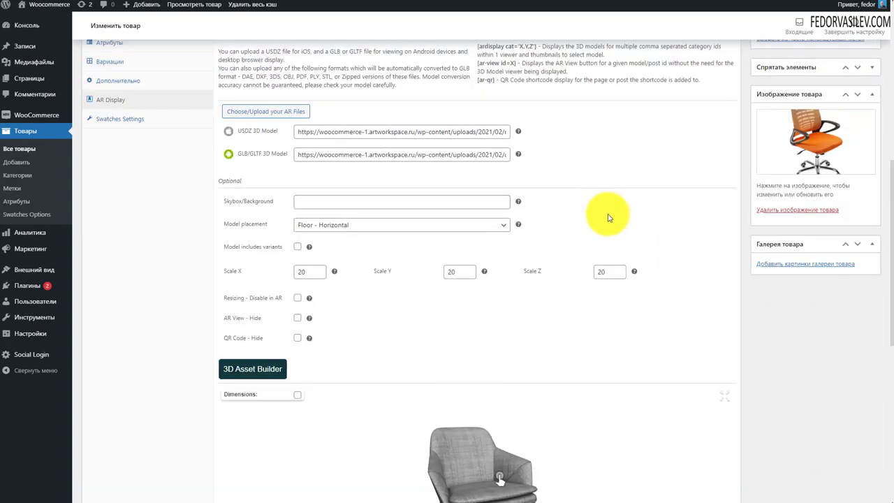
pyautogui.scroll(2, 608, 218)
pyautogui.moveTo(320, 224); pyautogui.dragTo(402, 260)
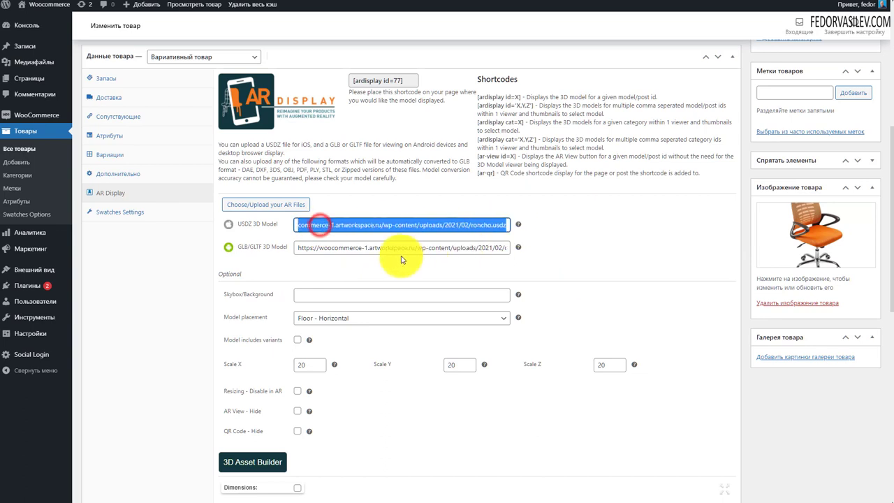
pyautogui.moveTo(333, 247); pyautogui.dragTo(598, 256)
# Copy the product's AR shortcode [ardisplay id=77] from the AR Display settings.
pyautogui.scroll(2, 598, 255)
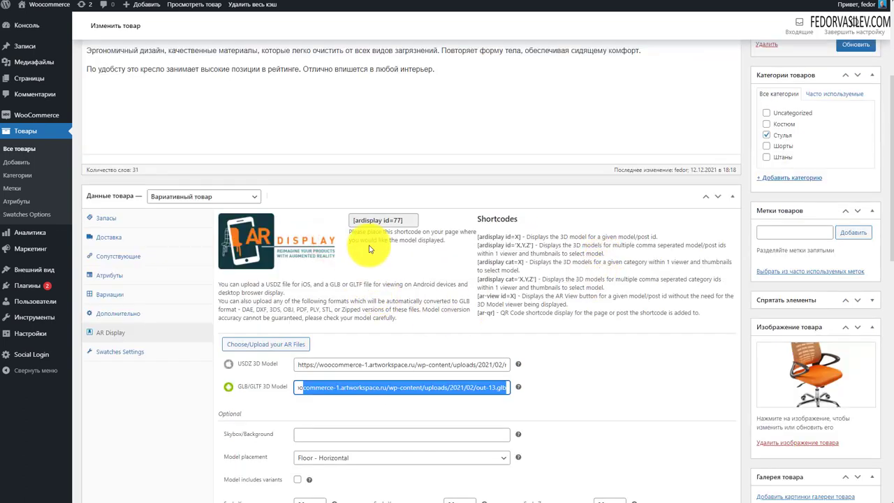
pyautogui.click(392, 220)
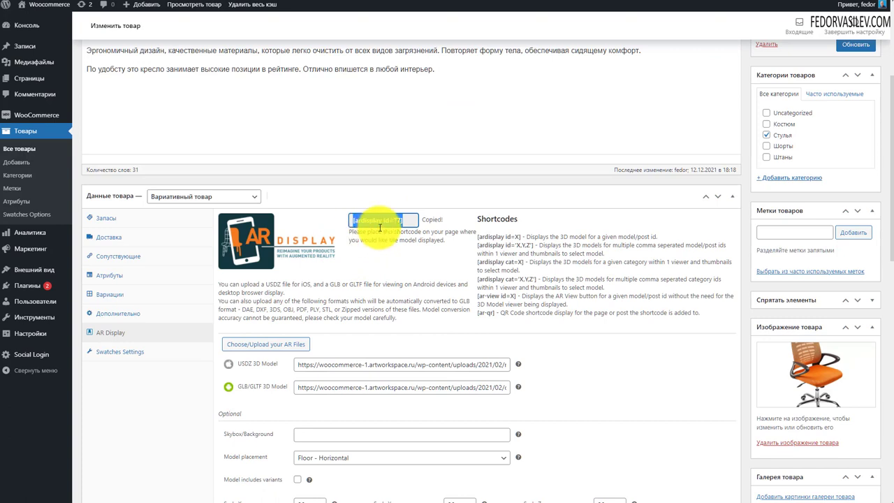
pyautogui.rightClick(392, 222)
pyautogui.click(405, 258)
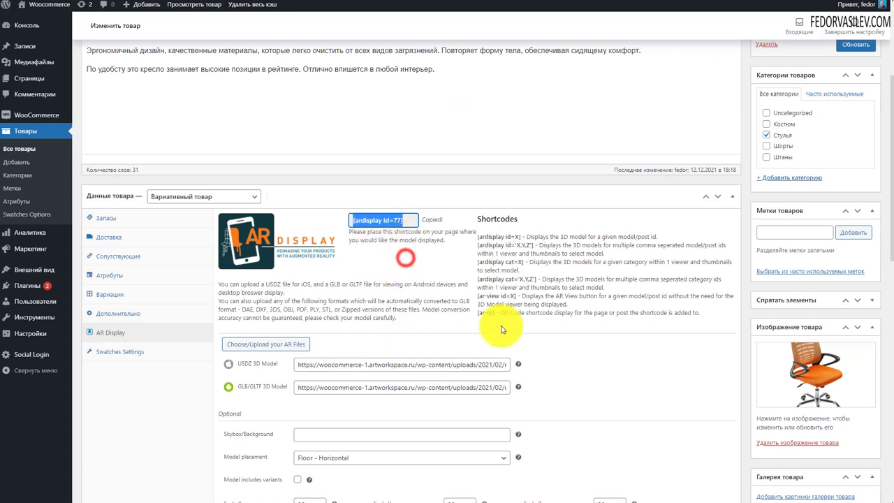
# Check the [ardisplay id=77] shortcode at the start of the product description and update the product.
pyautogui.scroll(3, 500, 330)
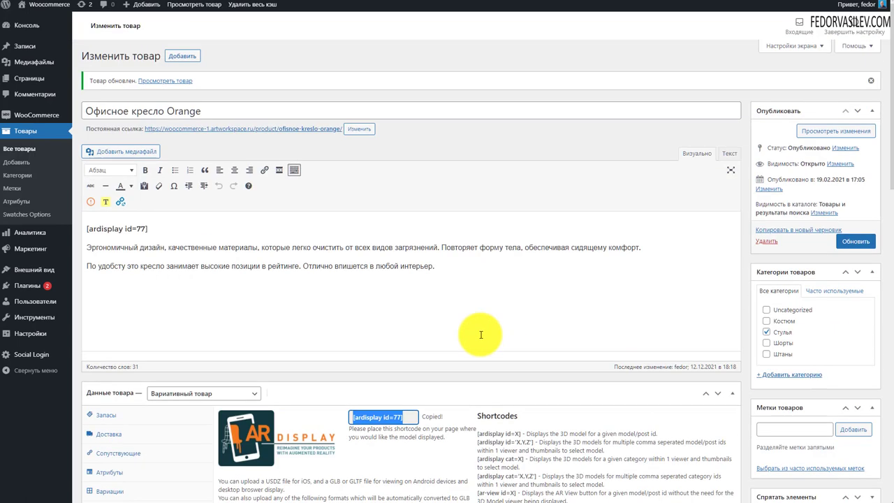
pyautogui.moveTo(155, 229); pyautogui.dragTo(20, 230)
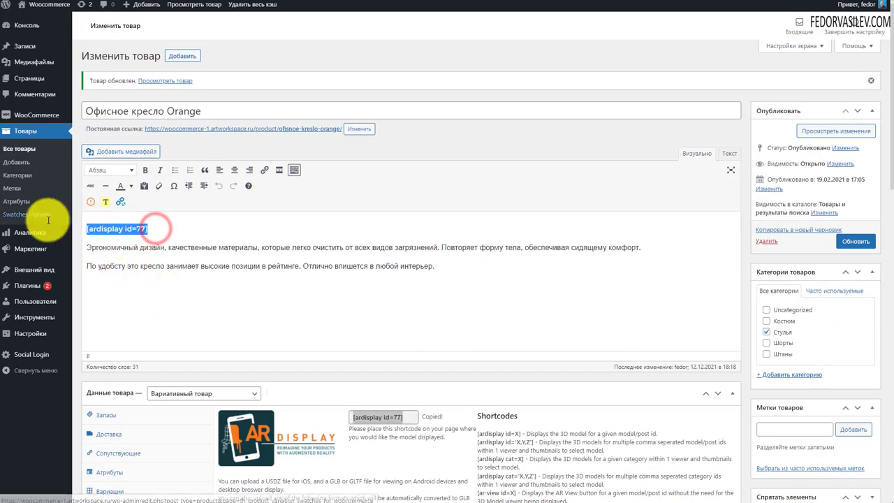
pyautogui.click(847, 244)
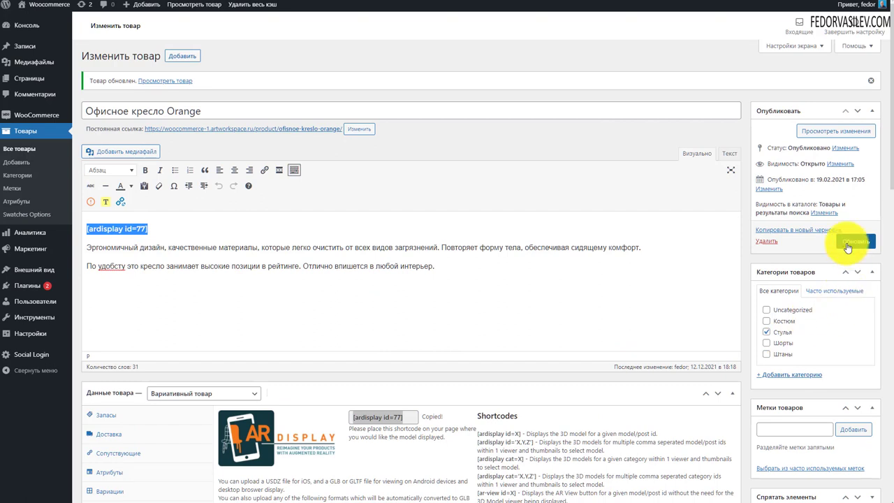
pyautogui.click(848, 243)
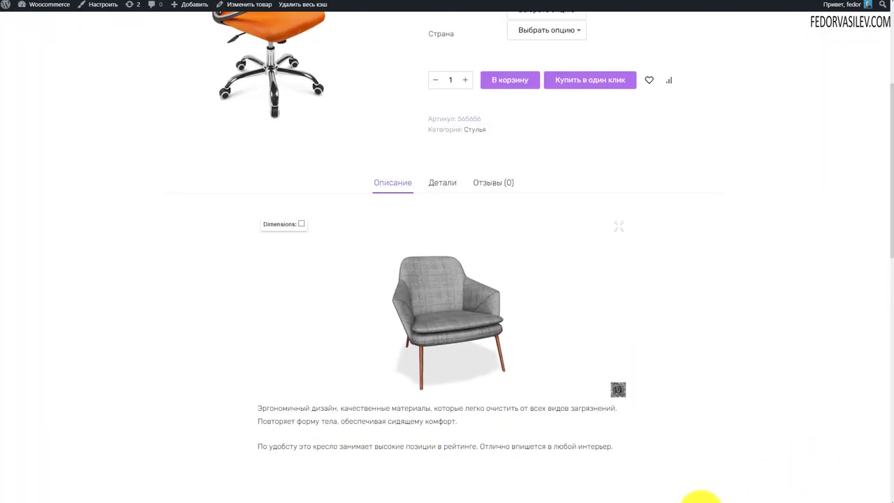
# Review the product's storefront page and rotate the 3D chair model in its description.
pyautogui.scroll(4, 772, 242)
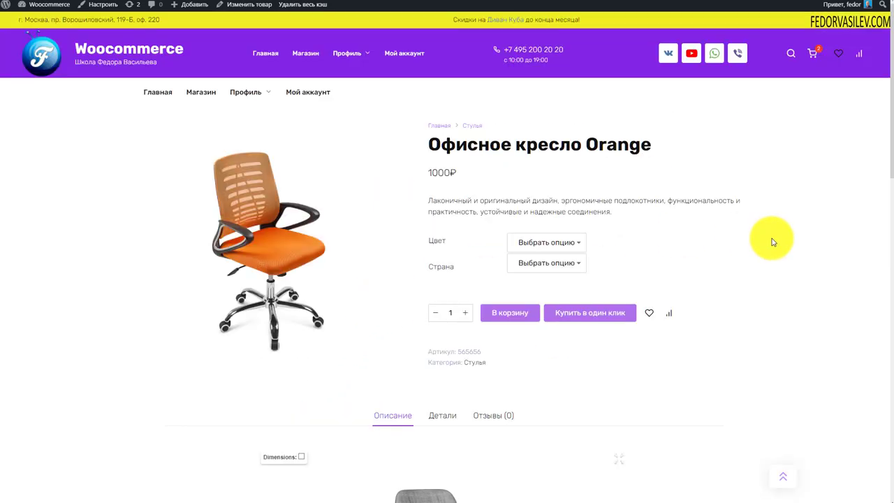
pyautogui.scroll(-4, 772, 242)
pyautogui.moveTo(465, 270); pyautogui.dragTo(403, 273)
pyautogui.scroll(3, 729, 271)
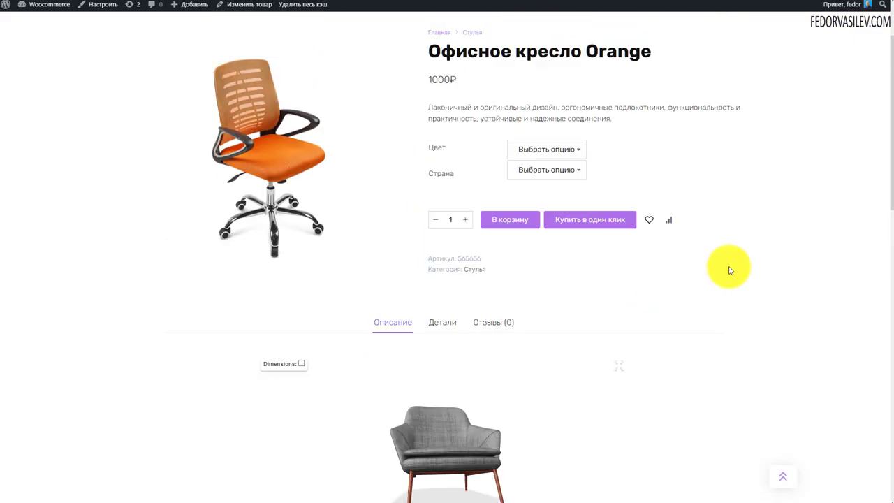
pyautogui.scroll(-2, 732, 265)
pyautogui.scroll(3, 732, 259)
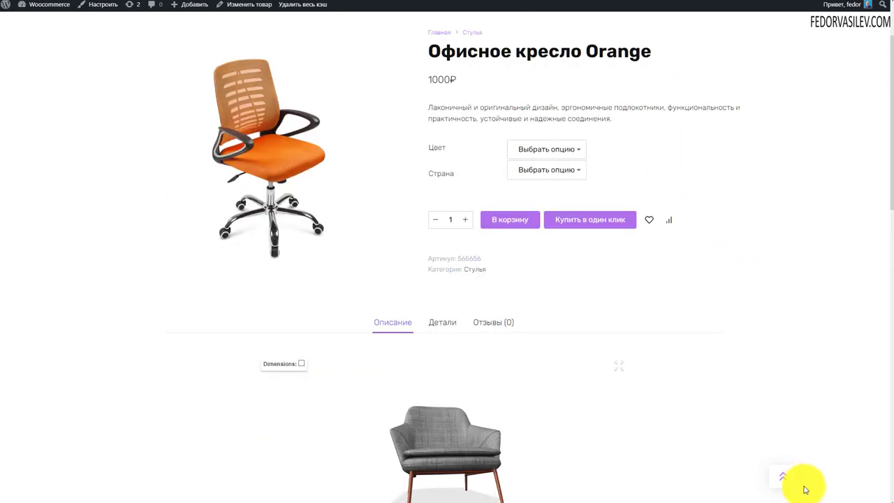
pyautogui.click(784, 477)
pyautogui.scroll(-1, 759, 373)
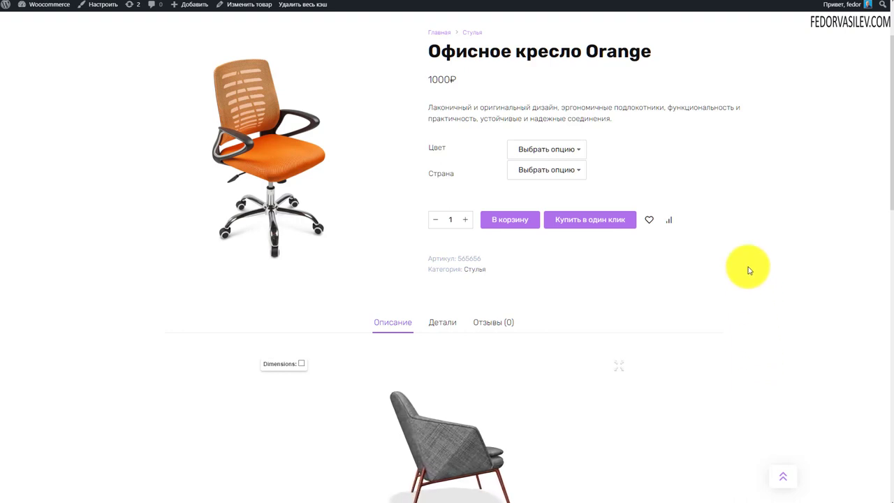
pyautogui.scroll(-1, 740, 239)
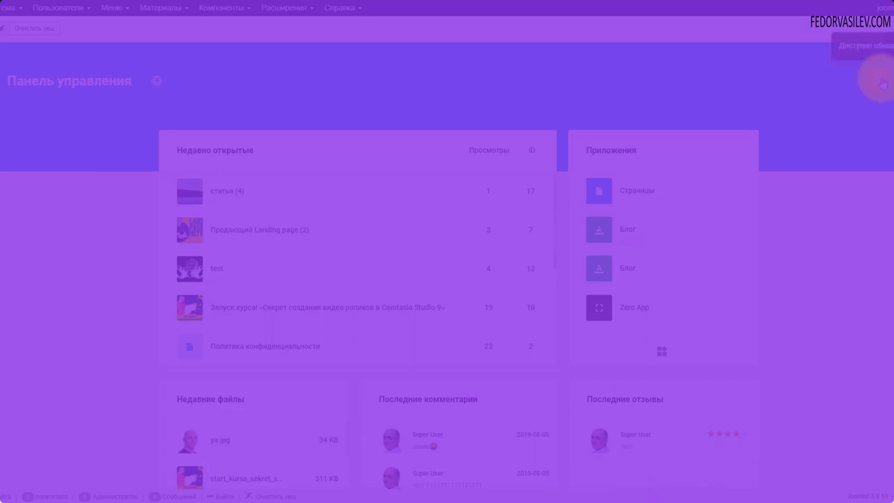
pyautogui.click(884, 84)
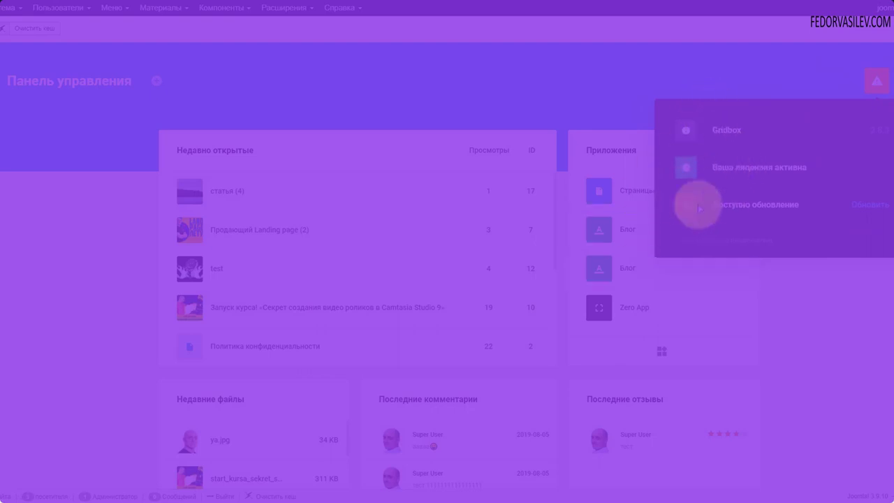
pyautogui.click(723, 136)
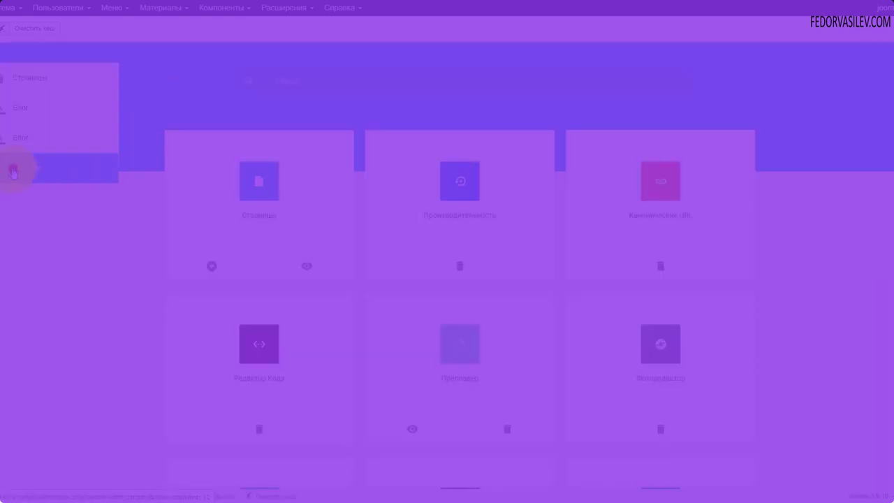
pyautogui.click(14, 166)
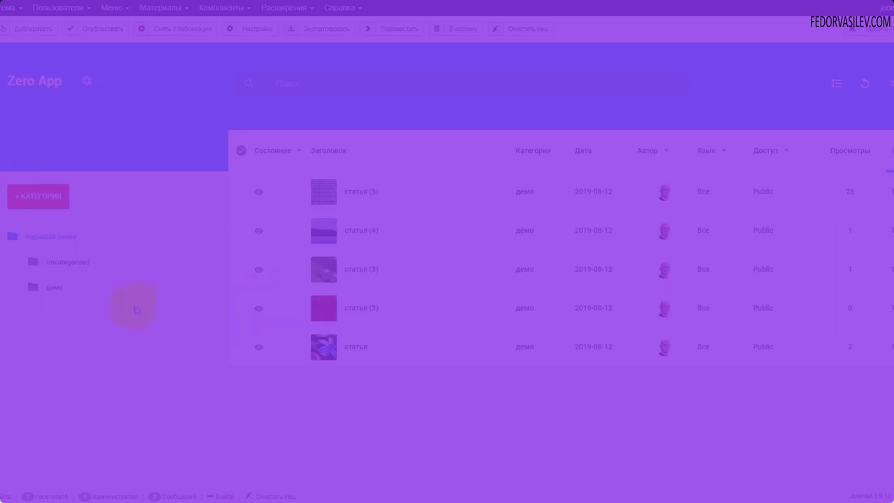
pyautogui.click(86, 81)
pyautogui.click(92, 219)
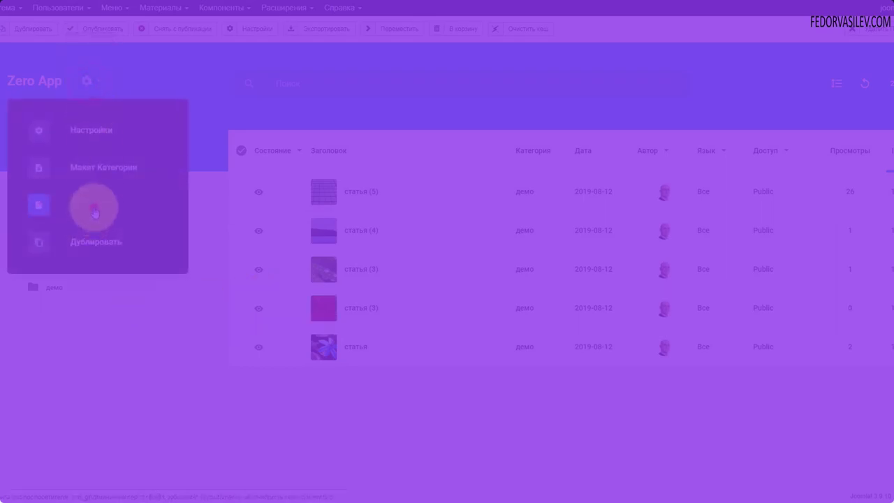